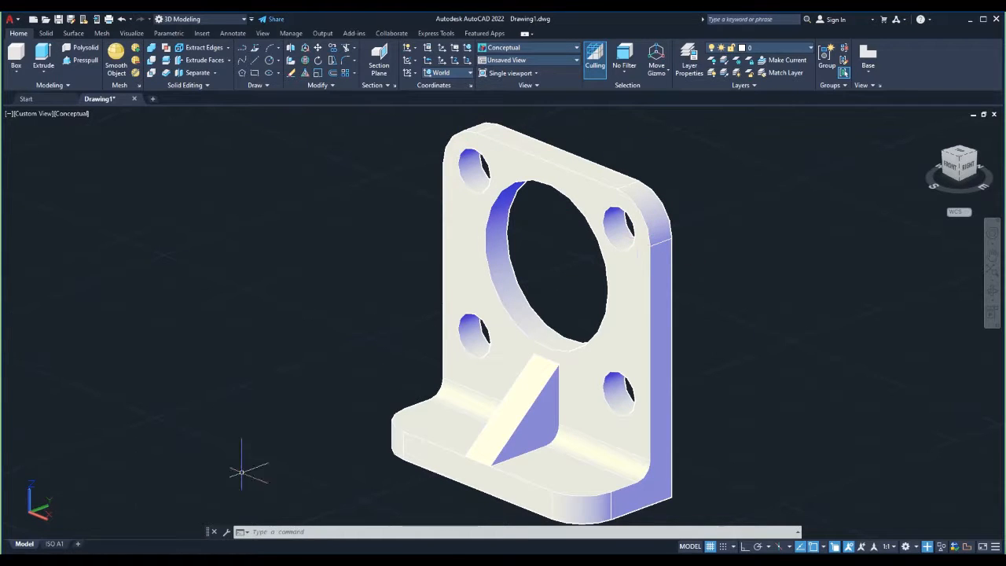
Examine the finished drawing views on the ISO A1 layout, the empty Layout1 sheet and the two brackets in model space.
{"action": "left_click", "coordinate": [54, 543]}
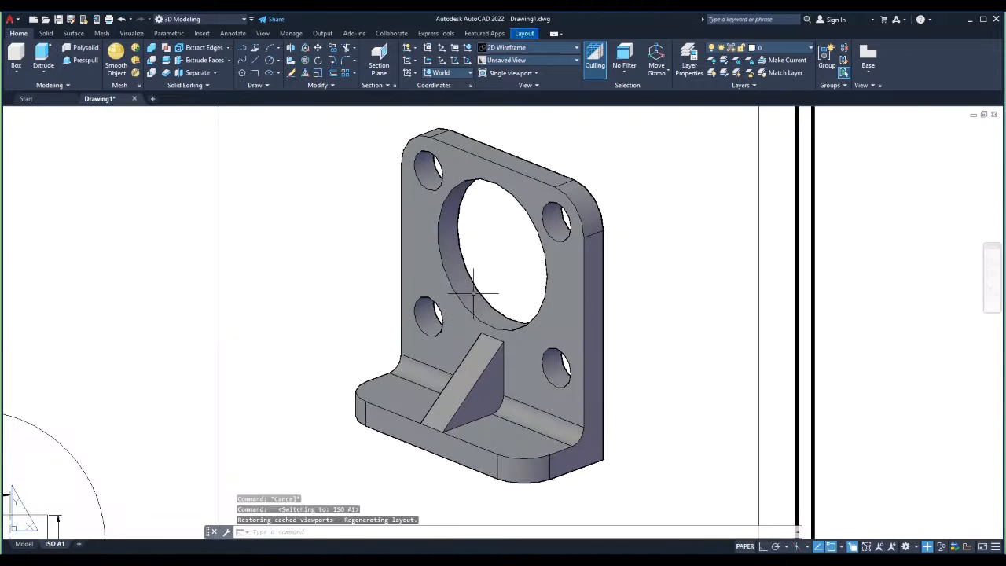
{"action": "scroll", "coordinate": [515, 280], "scroll_direction": "up", "scroll_amount": 3}
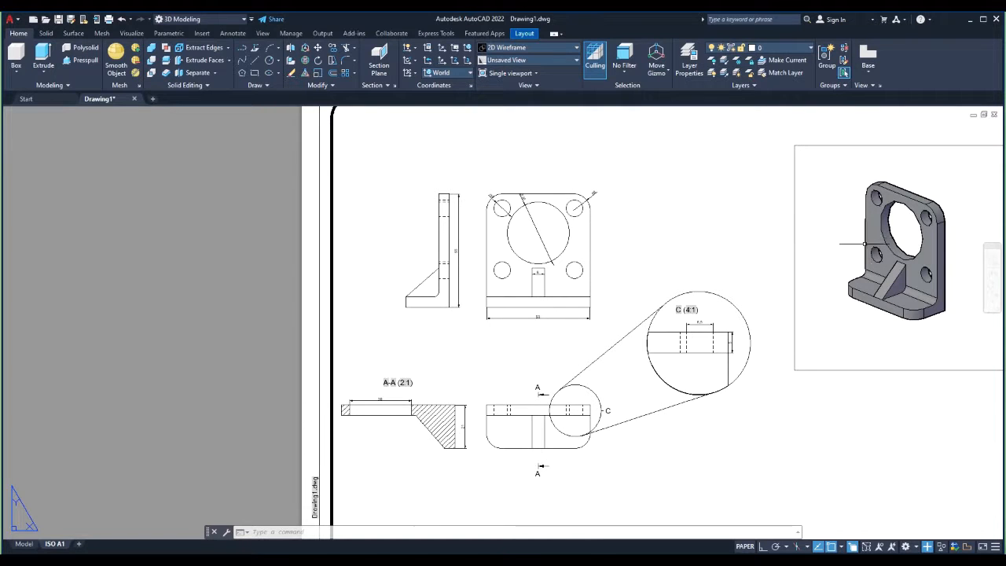
{"action": "left_click", "coordinate": [494, 202]}
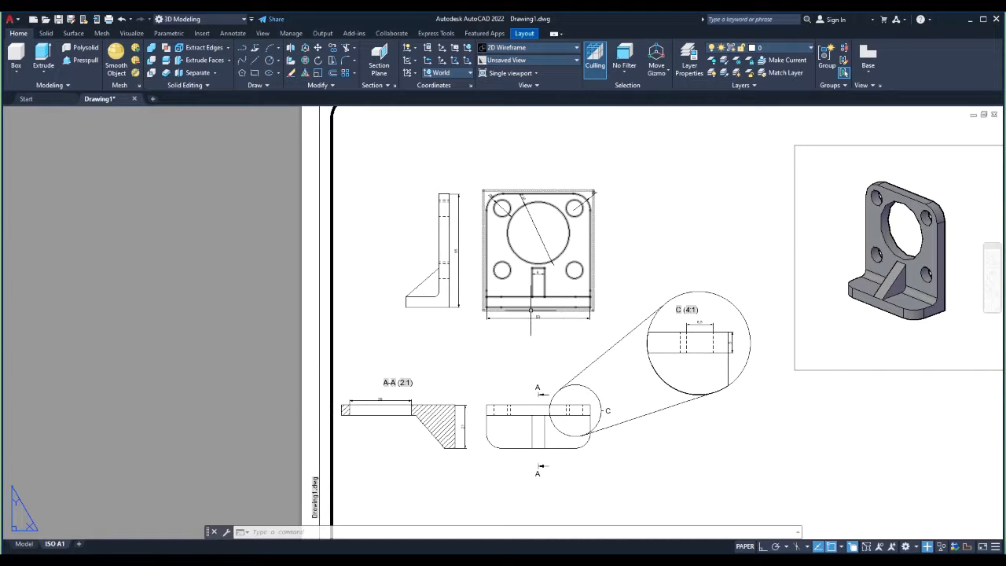
{"action": "key", "text": "Escape"}
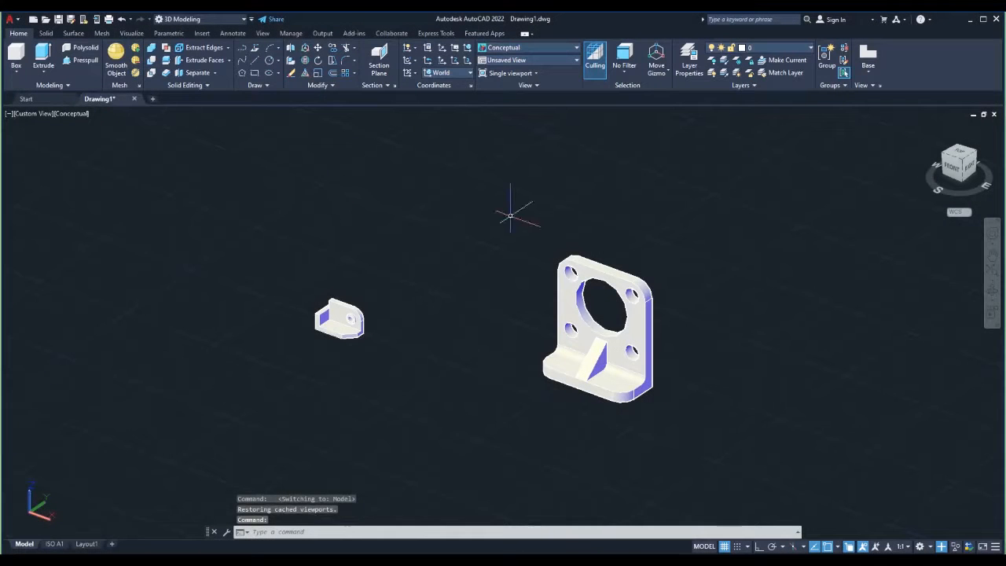
{"action": "left_click", "coordinate": [87, 544]}
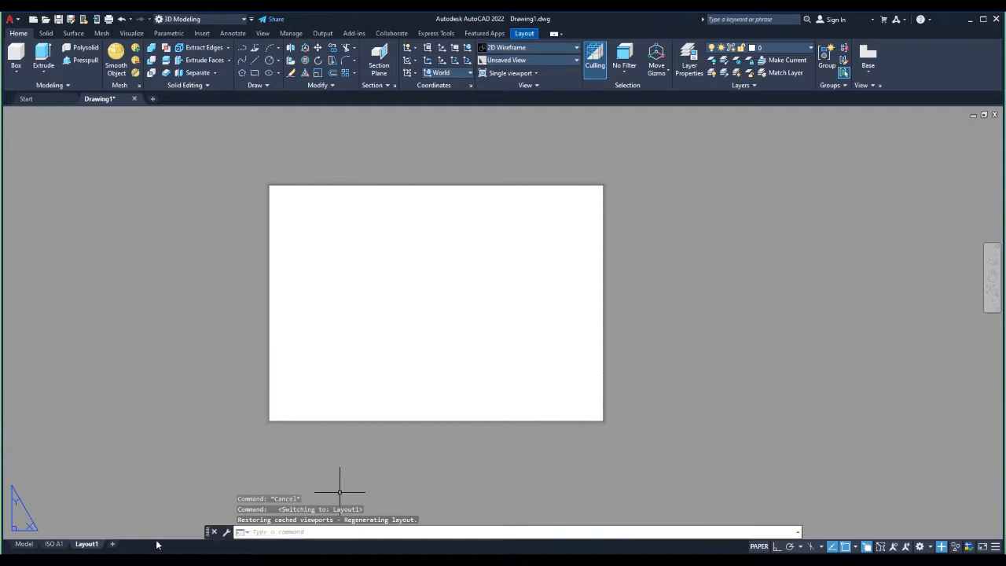
{"action": "left_click", "coordinate": [23, 544]}
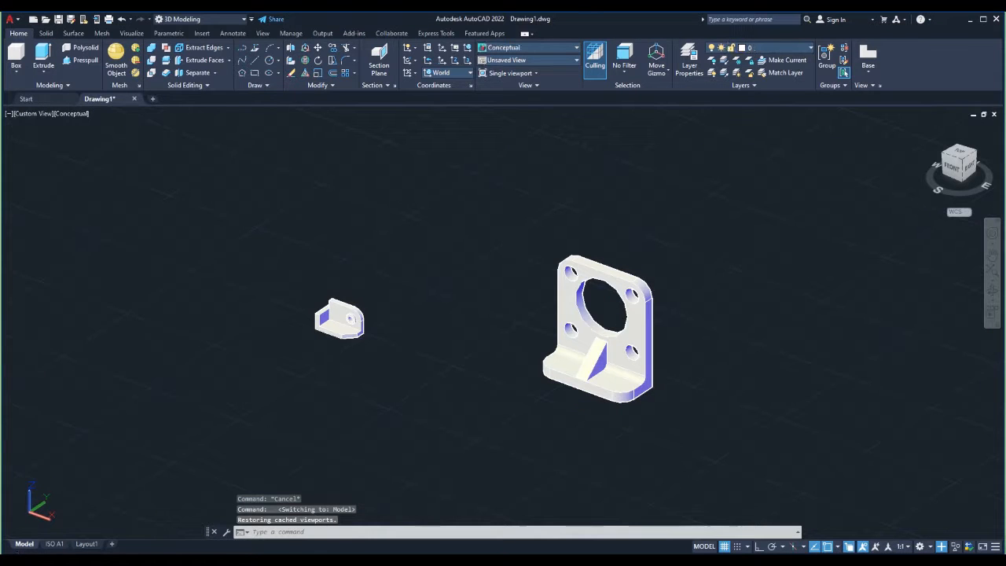
{"action": "left_click", "coordinate": [86, 544]}
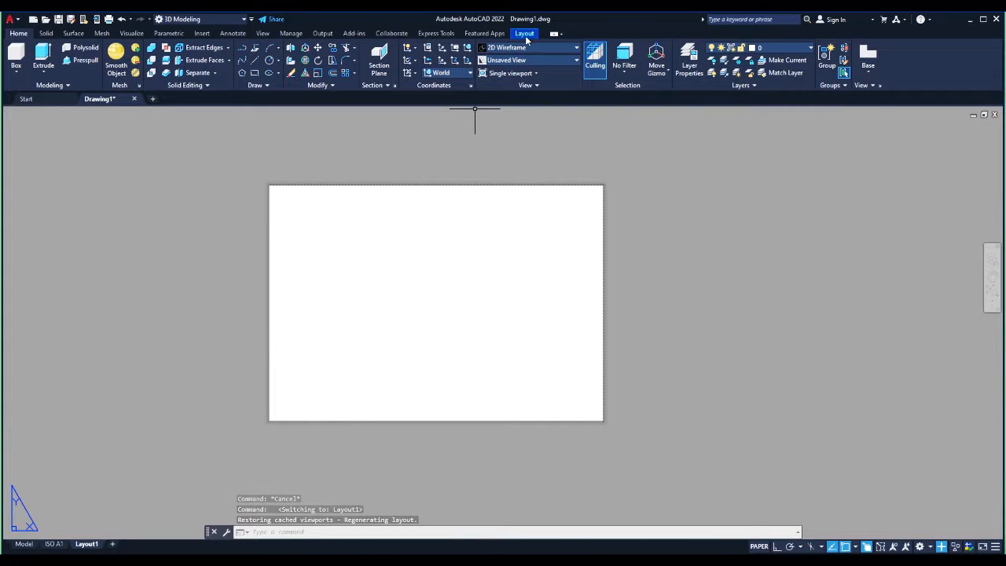
{"action": "left_click", "coordinate": [525, 34]}
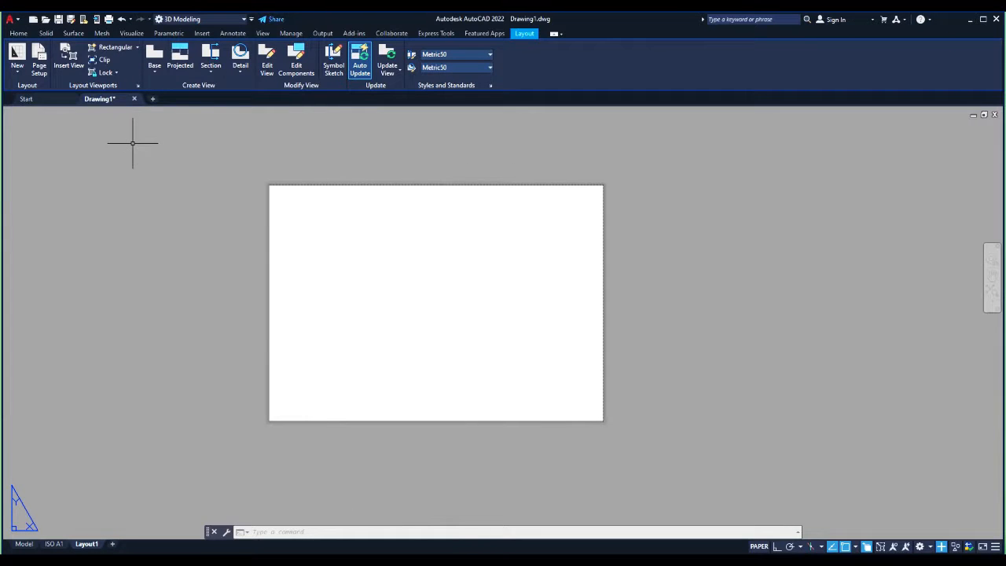
{"action": "left_click", "coordinate": [23, 544]}
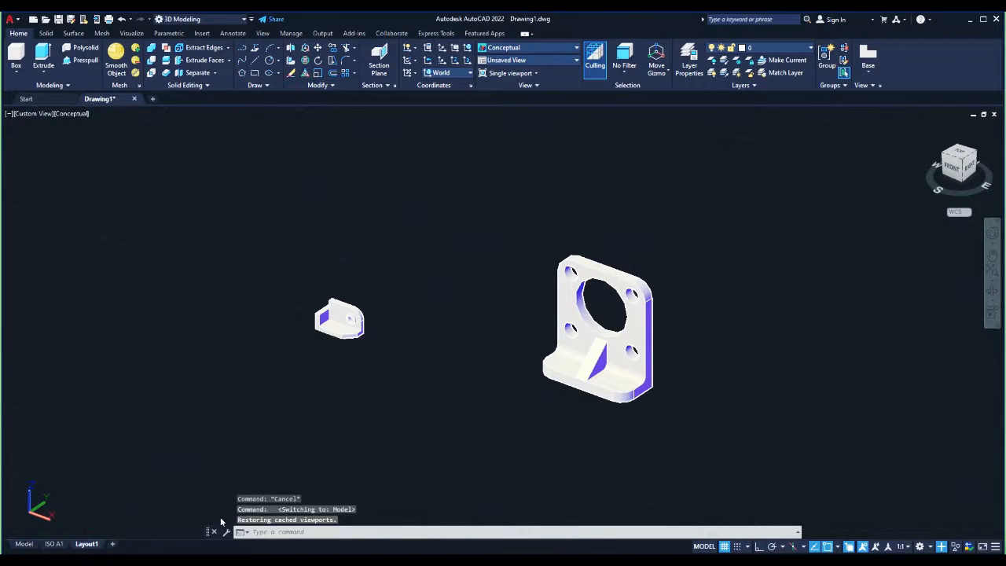
Start a base view from model space on the empty Layout1 sheet.
{"action": "left_click", "coordinate": [86, 545]}
{"action": "left_click", "coordinate": [524, 34]}
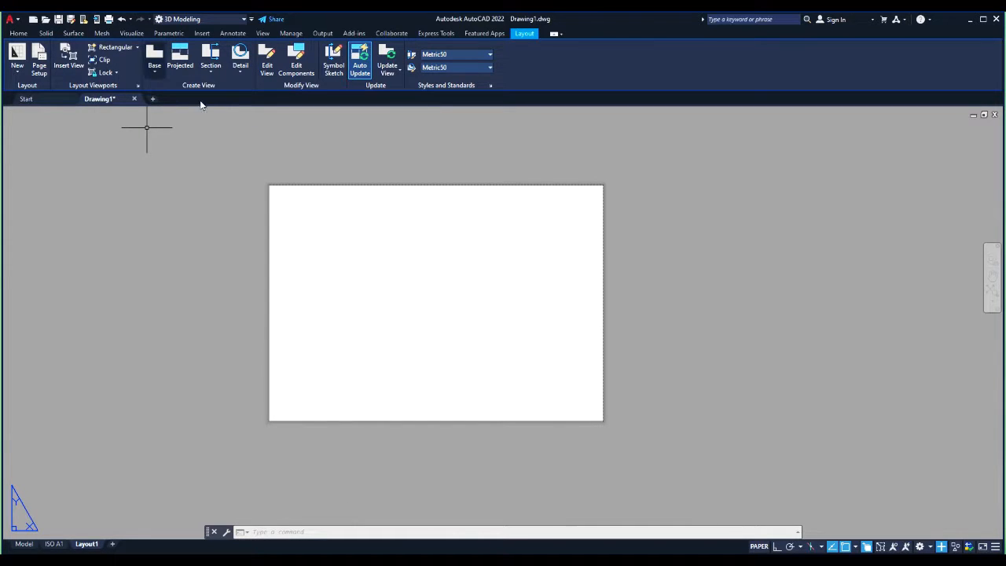
{"action": "left_click", "coordinate": [156, 69]}
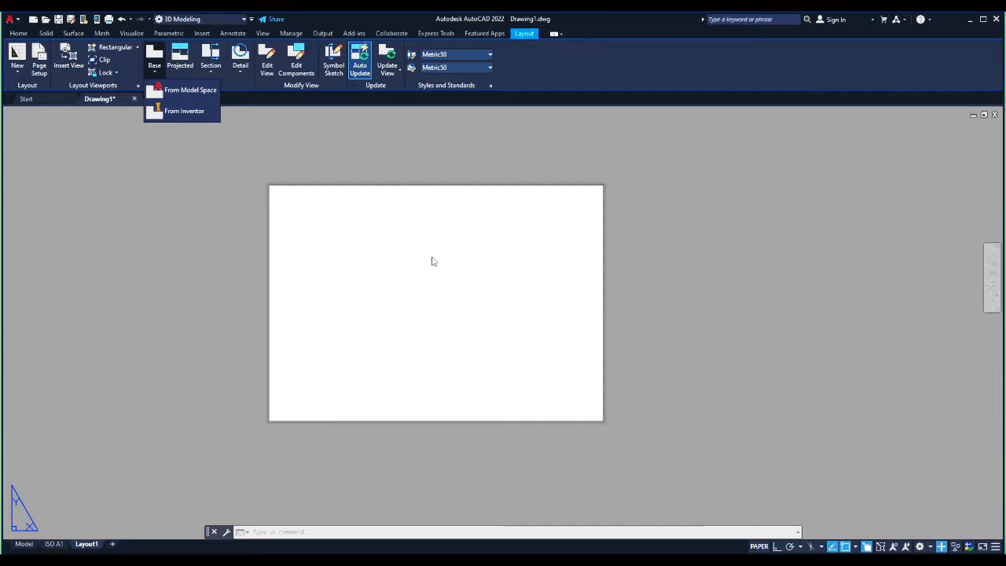
{"action": "left_click", "coordinate": [191, 91]}
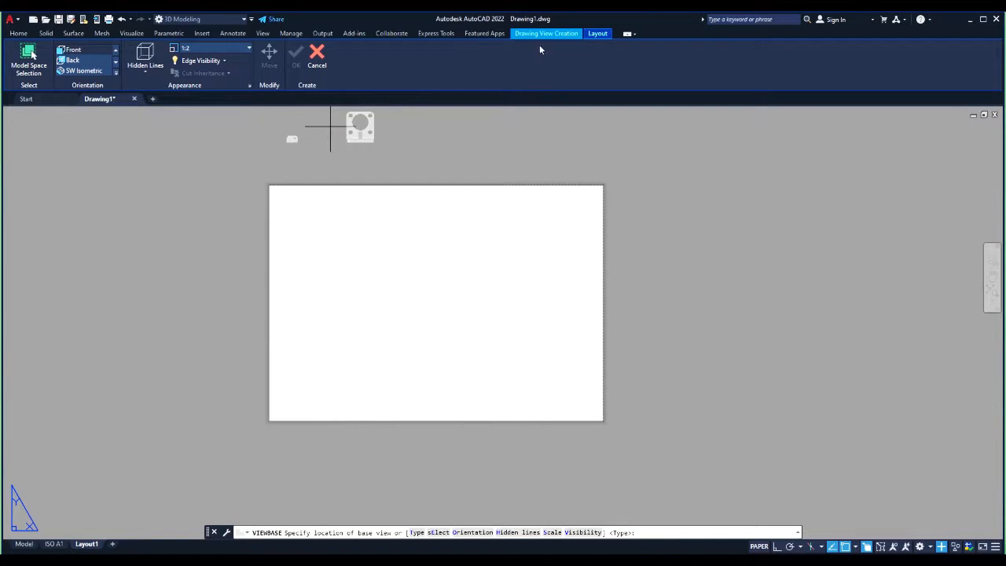
{"action": "left_click", "coordinate": [595, 34]}
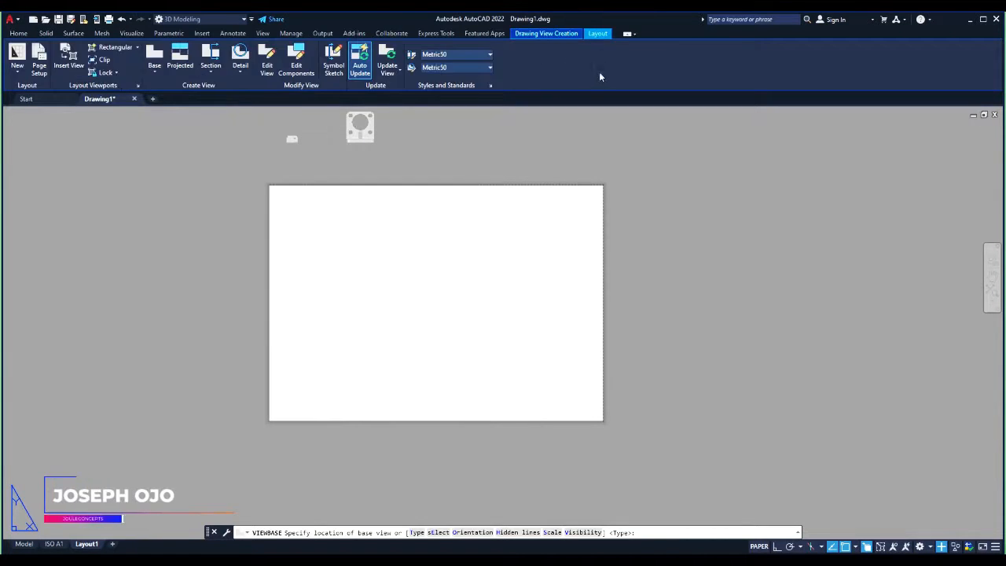
{"action": "left_click", "coordinate": [540, 34]}
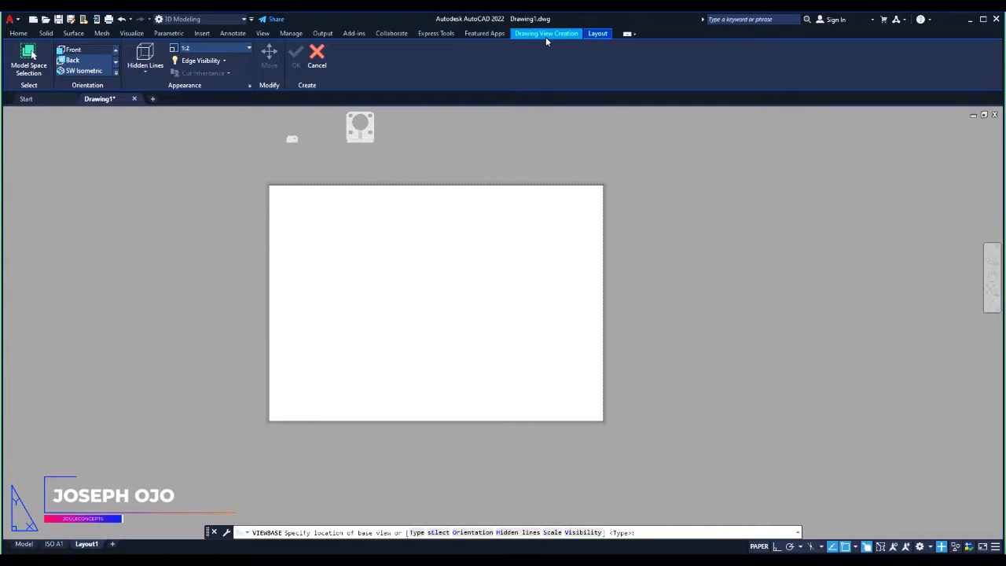
{"action": "scroll", "coordinate": [428, 301], "scroll_direction": "up", "scroll_amount": 2}
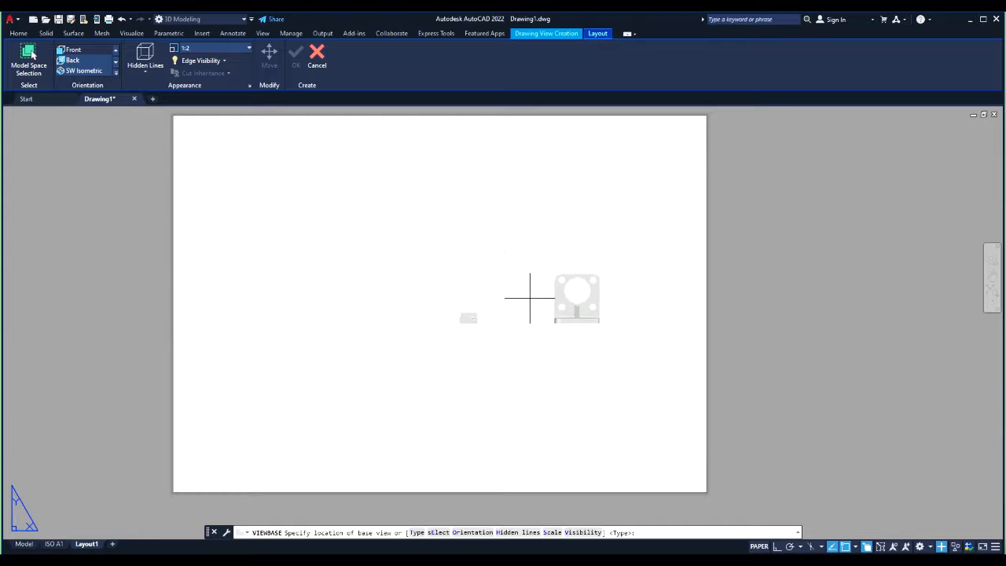
Remove the small bracket from the base view's selection, keeping only the large bracket with the rib, and return to the layout.
{"action": "left_click", "coordinate": [437, 532]}
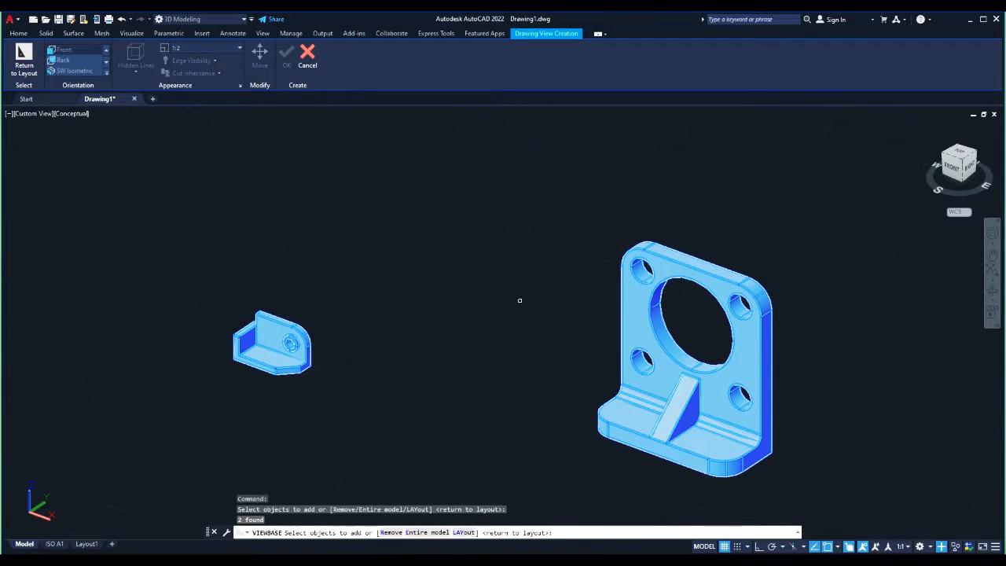
{"action": "scroll", "coordinate": [554, 276], "scroll_direction": "down", "scroll_amount": 2}
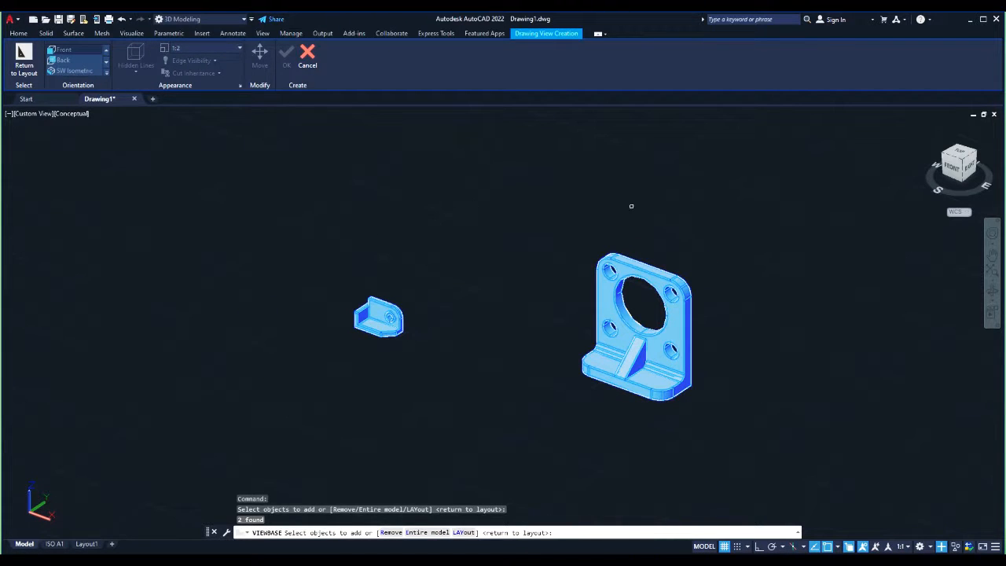
{"action": "left_click", "coordinate": [391, 540]}
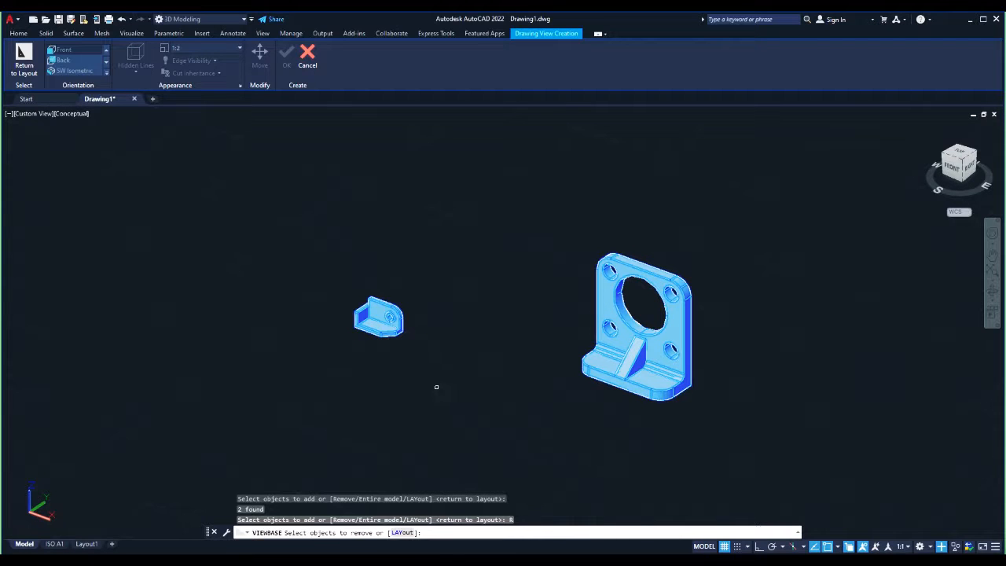
{"action": "left_click", "coordinate": [429, 367]}
{"action": "left_click", "coordinate": [320, 252]}
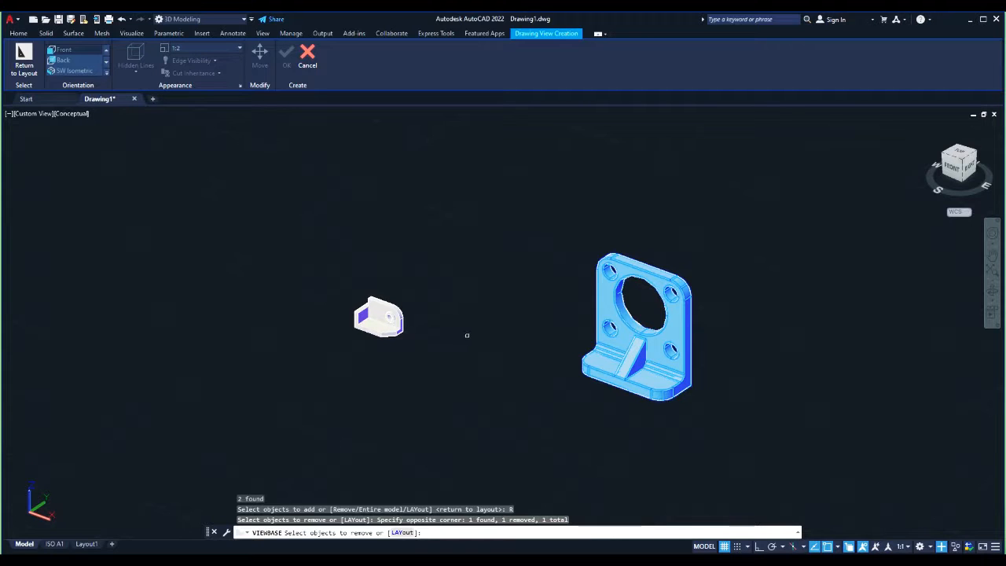
{"action": "key", "text": "Return"}
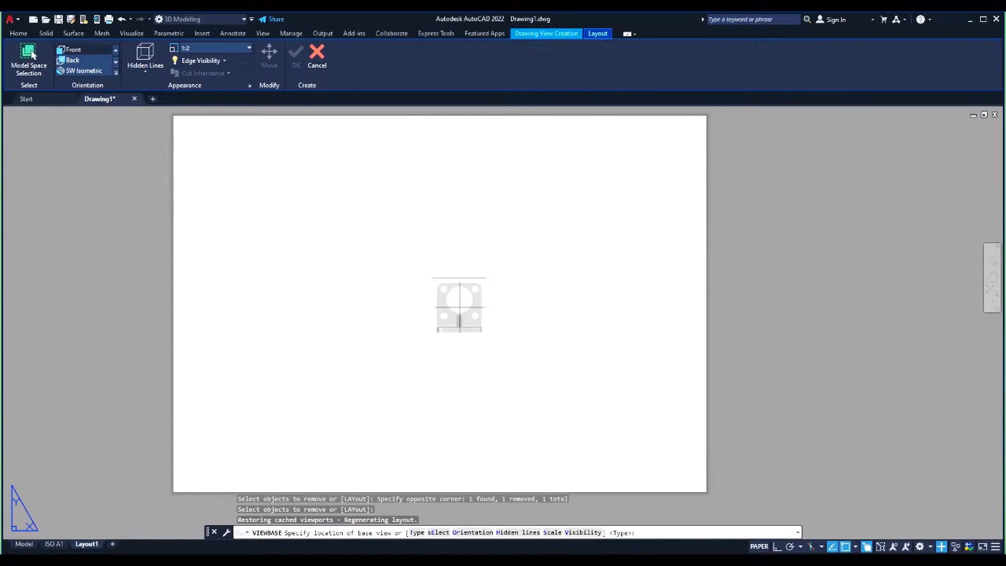
Set the base view's scale to 1:1 and place the bracket's front view in the middle of the sheet.
{"action": "scroll", "coordinate": [456, 302], "scroll_direction": "down", "scroll_amount": 4}
{"action": "middle_click_drag", "start_coordinate": [453, 307], "coordinate": [477, 314]}
{"action": "scroll", "coordinate": [477, 314], "scroll_direction": "up", "scroll_amount": 2}
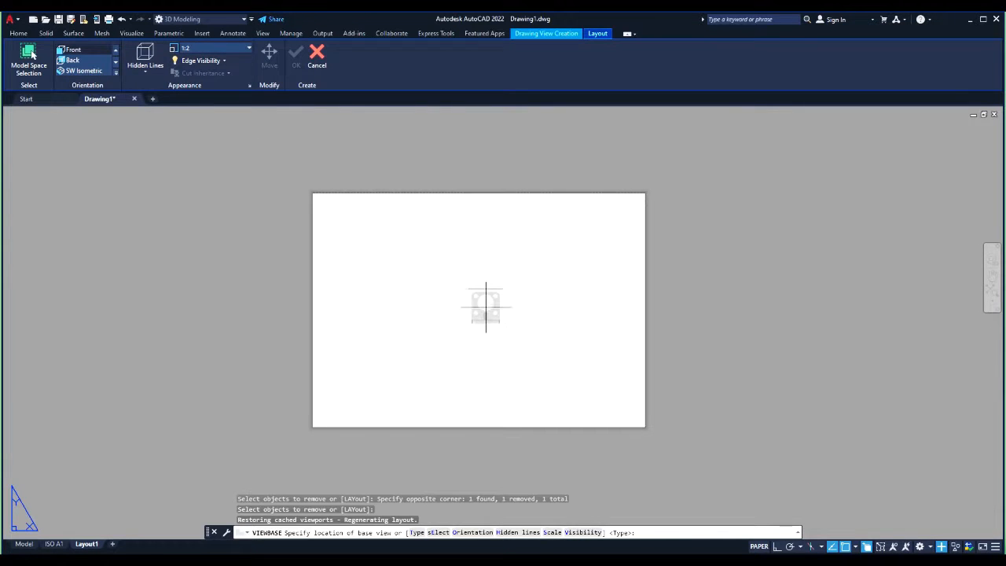
{"action": "left_click", "coordinate": [250, 49]}
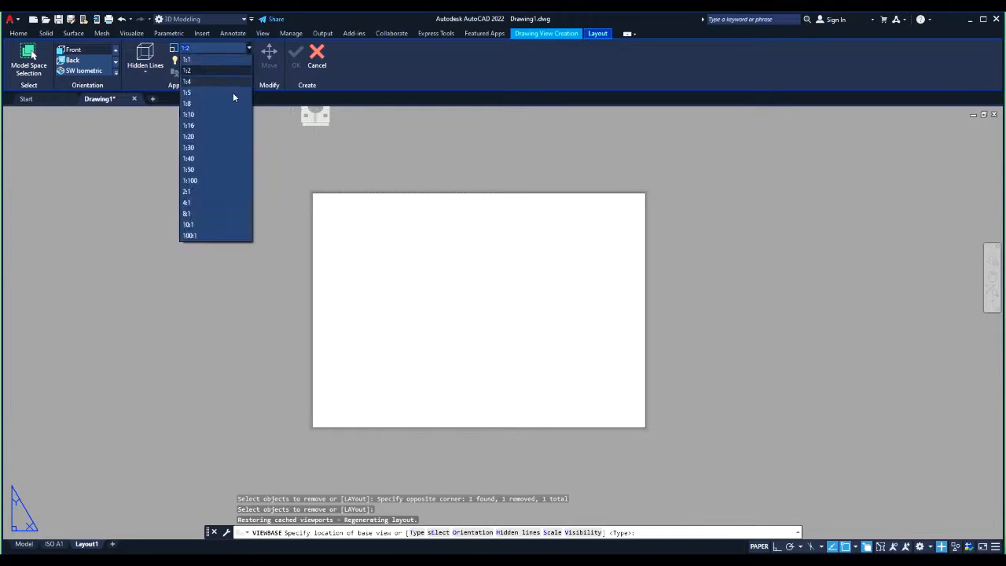
{"action": "left_click", "coordinate": [187, 59]}
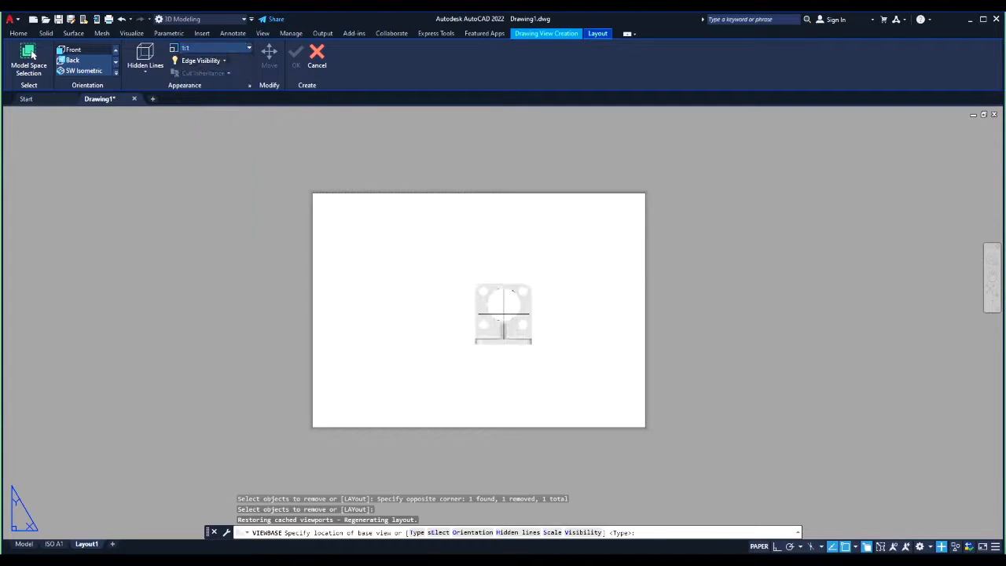
{"action": "left_click", "coordinate": [145, 72]}
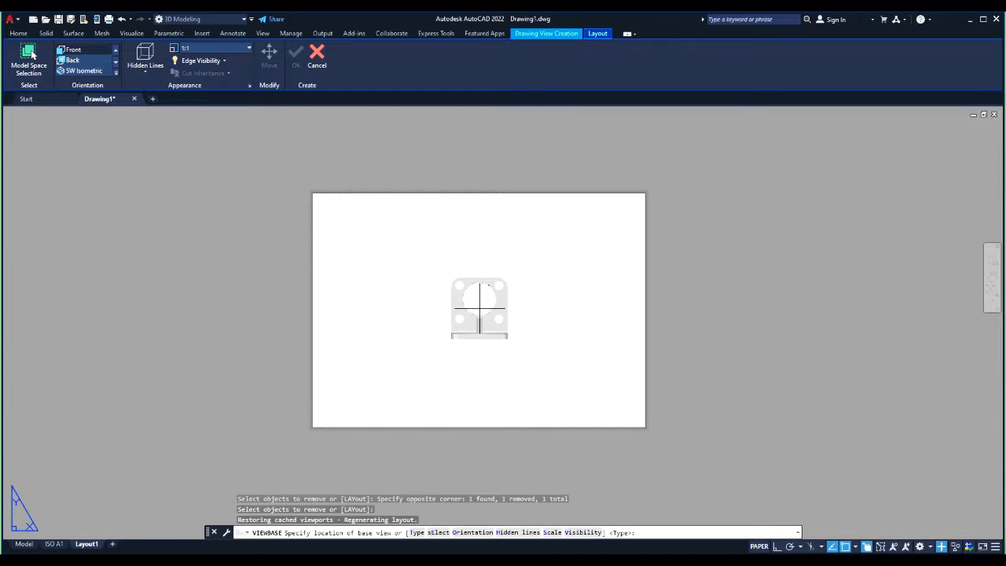
{"action": "left_click", "coordinate": [479, 308]}
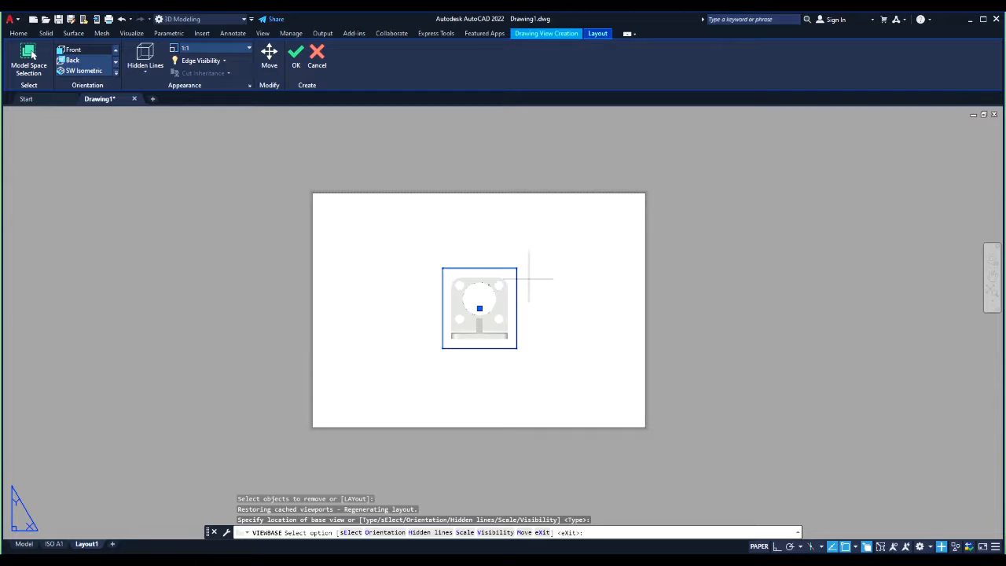
{"action": "scroll", "coordinate": [479, 326], "scroll_direction": "up", "scroll_amount": 4}
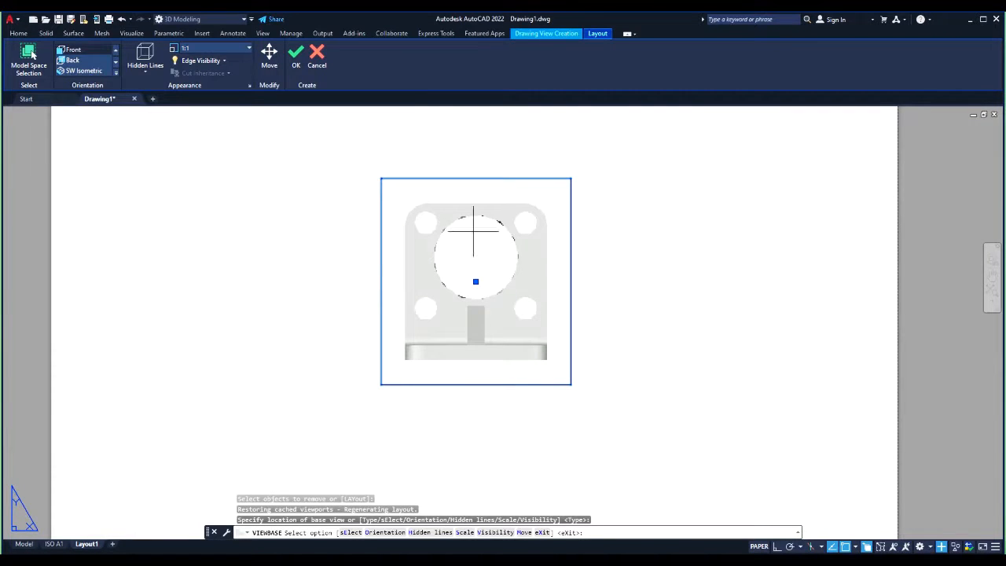
{"action": "scroll", "coordinate": [472, 268], "scroll_direction": "down", "scroll_amount": 2}
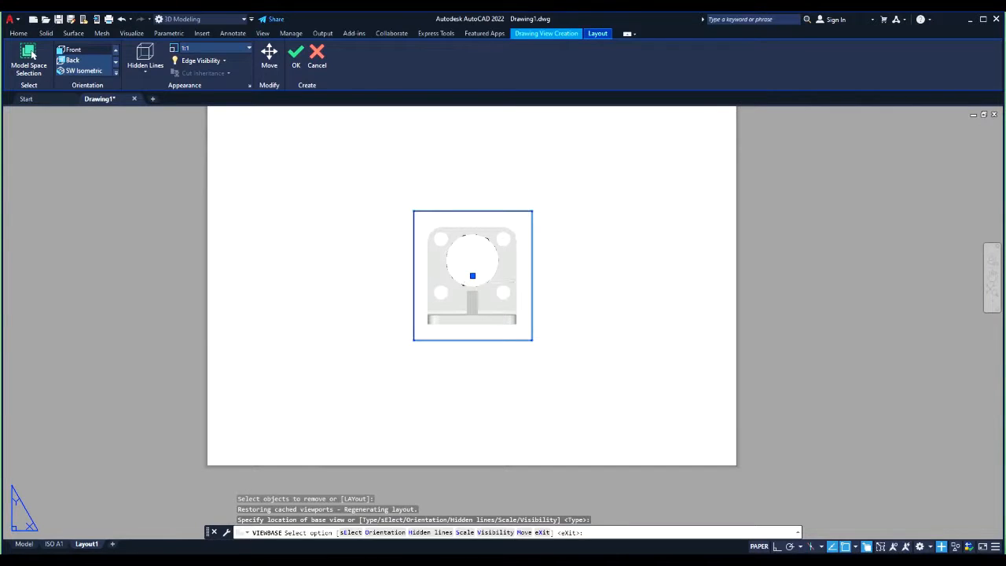
{"action": "key", "text": "Return"}
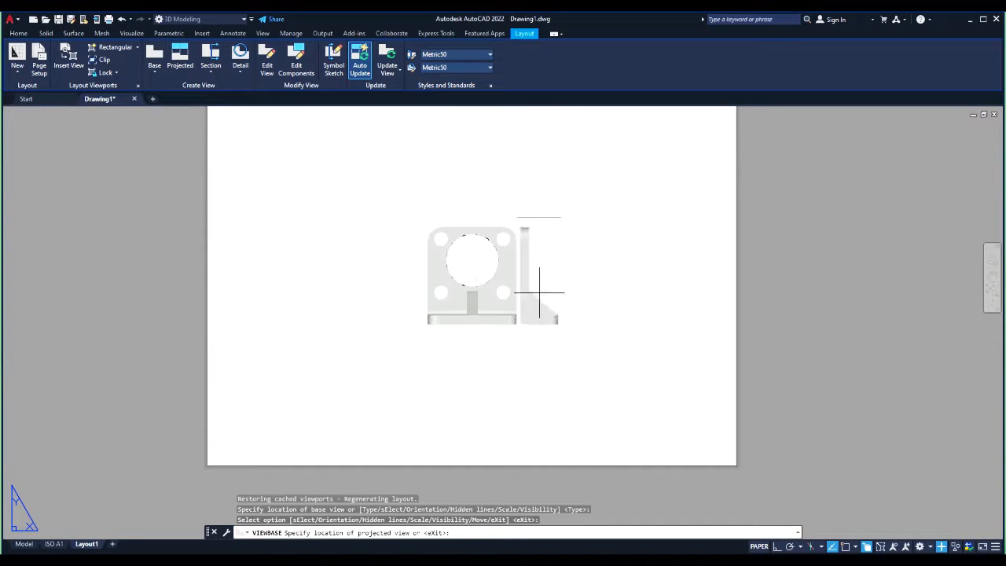
Place projected views of the bracket to the right of, above and below the front view, and finish the view creation.
{"action": "left_click", "coordinate": [558, 280]}
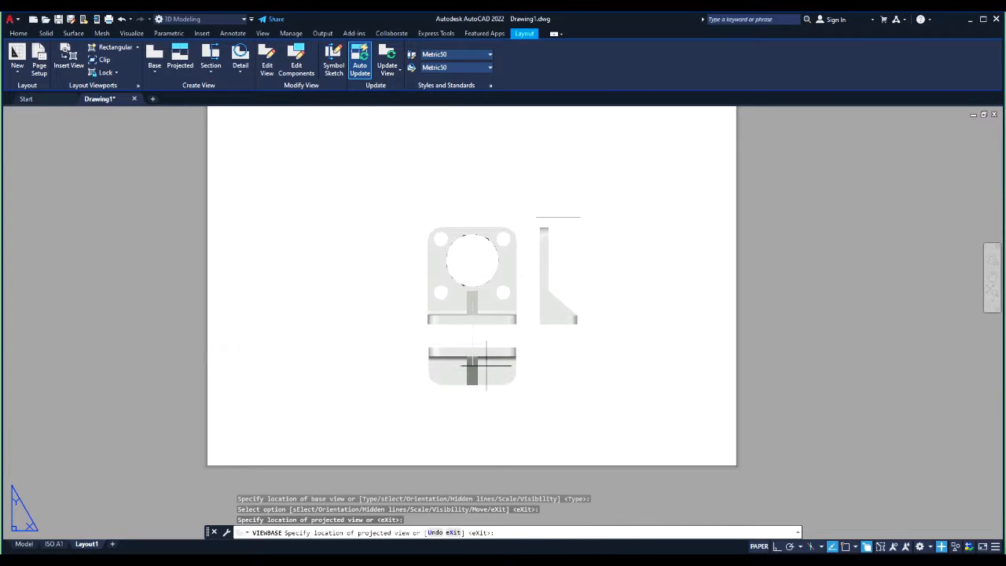
{"action": "left_click", "coordinate": [477, 191]}
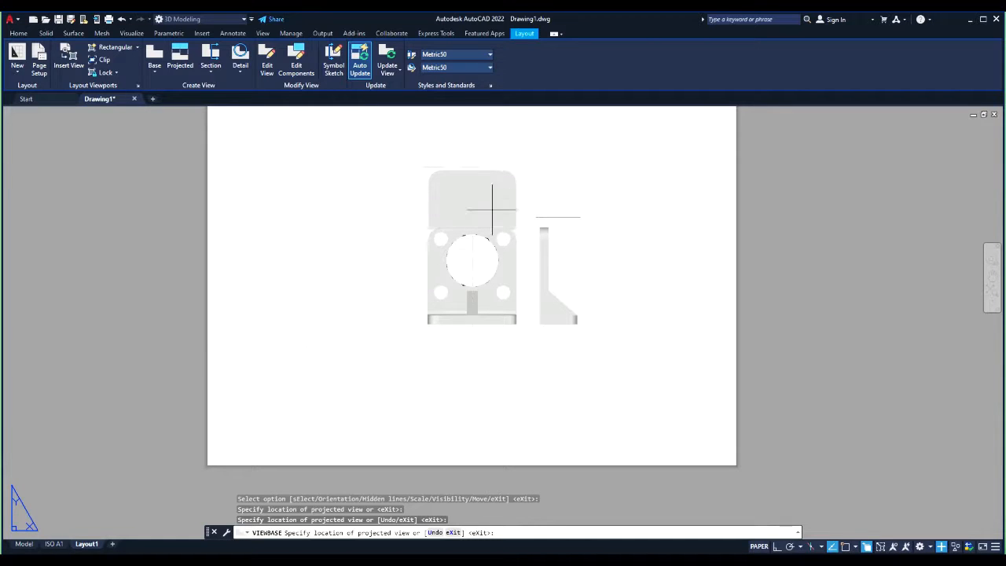
{"action": "left_click", "coordinate": [480, 363]}
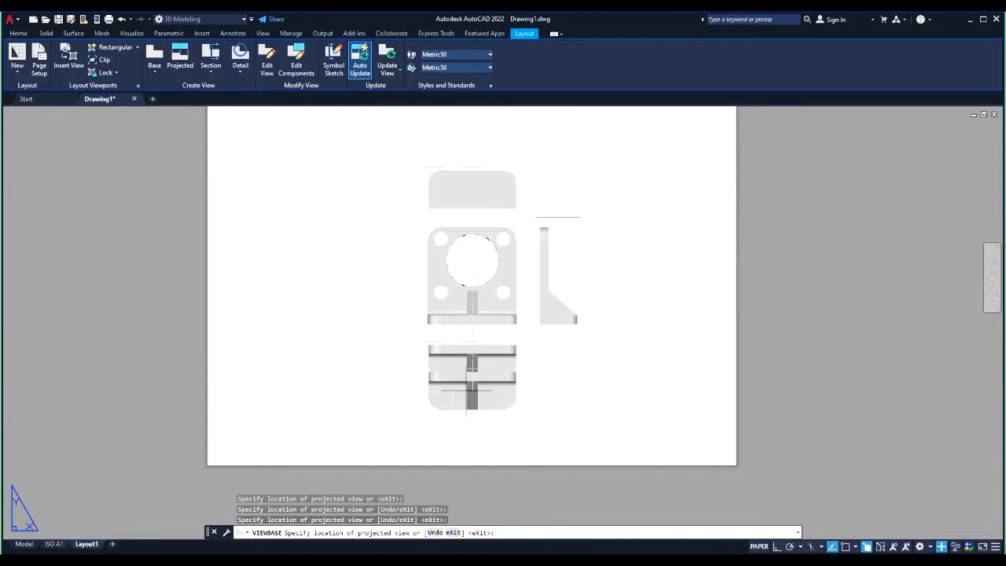
{"action": "key", "text": "Return"}
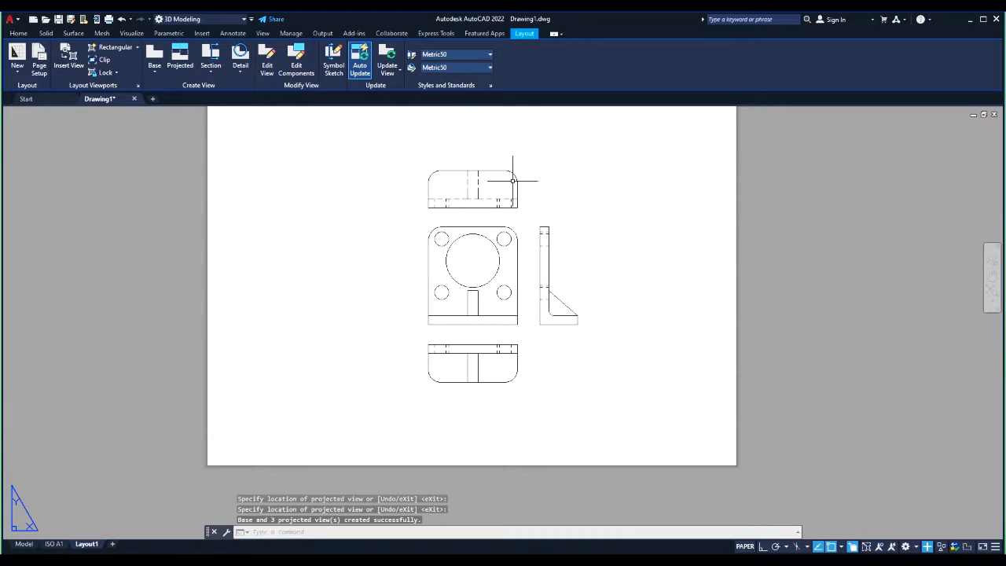
{"action": "scroll", "coordinate": [467, 181], "scroll_direction": "up", "scroll_amount": 4}
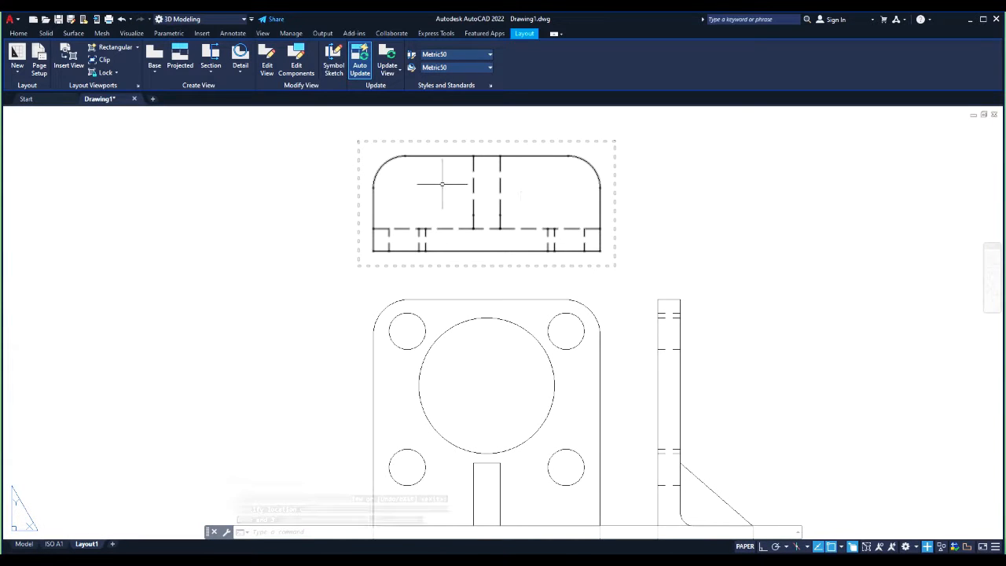
{"action": "scroll", "coordinate": [602, 229], "scroll_direction": "down", "scroll_amount": 2}
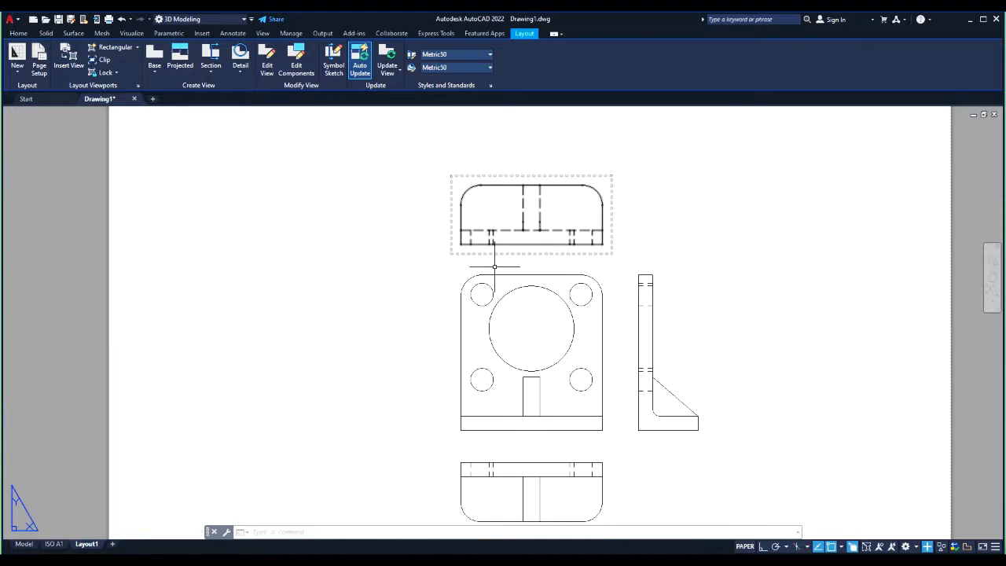
{"action": "scroll", "coordinate": [528, 240], "scroll_direction": "down", "scroll_amount": 2}
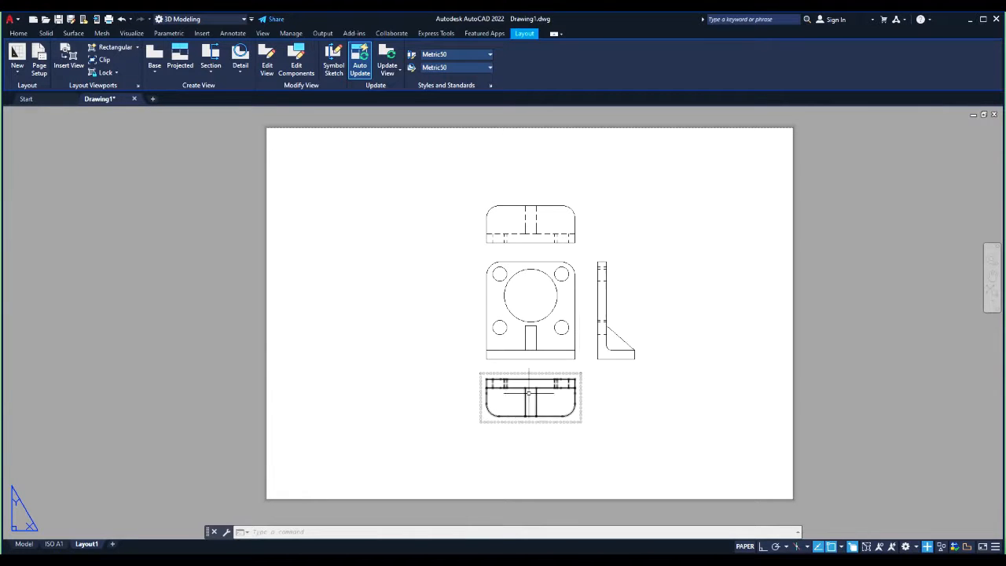
Delete the three projected views above, below and to the right of the bracket's front view.
{"action": "left_click", "coordinate": [591, 195]}
{"action": "left_click", "coordinate": [545, 225]}
{"action": "left_click", "coordinate": [668, 386]}
{"action": "left_click", "coordinate": [613, 303]}
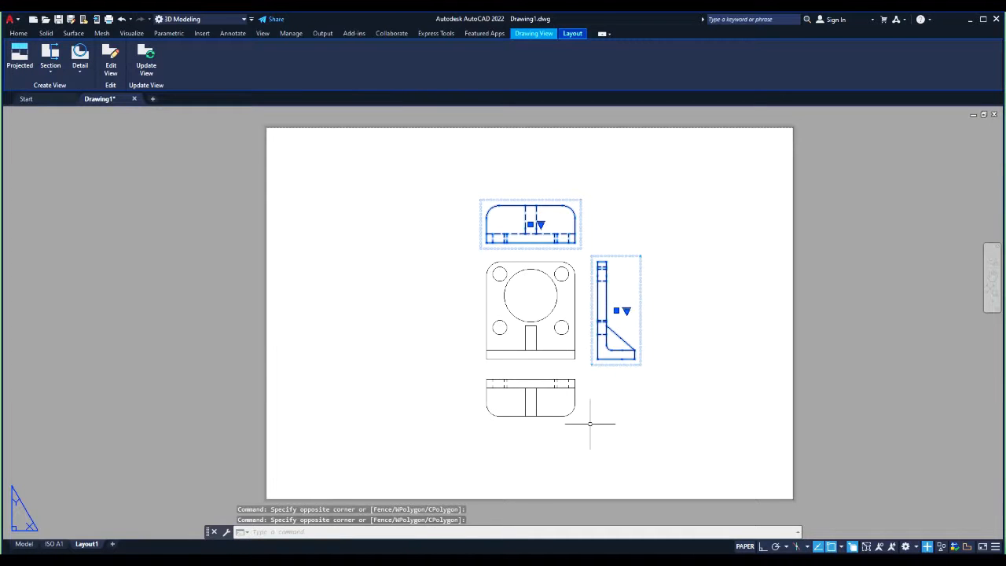
{"action": "left_click", "coordinate": [453, 375]}
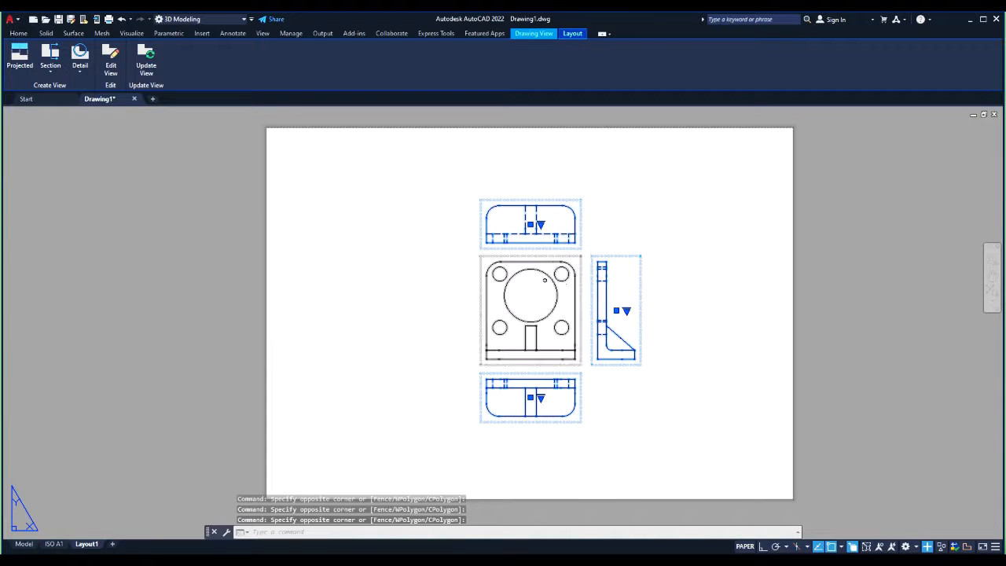
{"action": "key", "text": "Delete"}
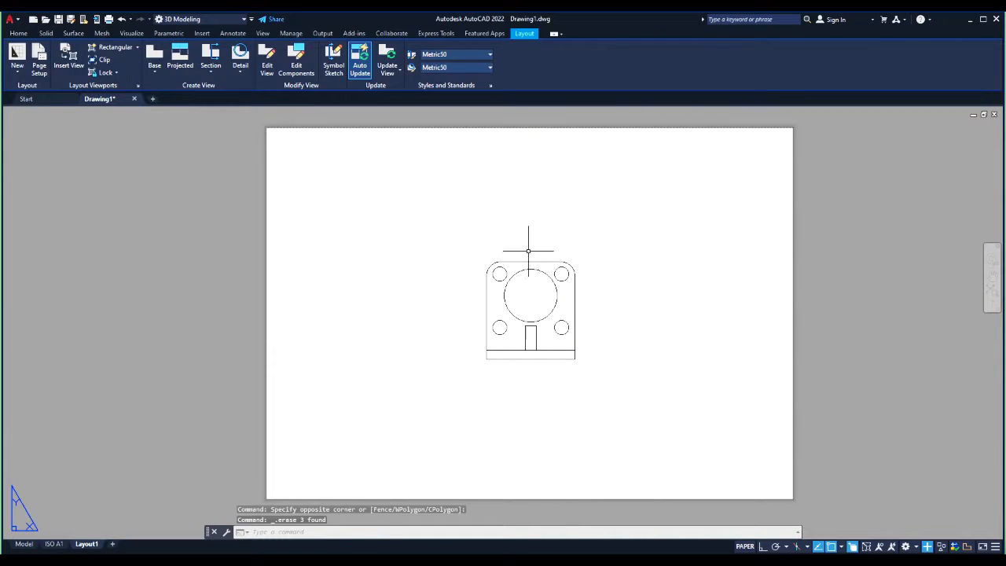
{"action": "middle_click_drag", "start_coordinate": [576, 293], "coordinate": [555, 279]}
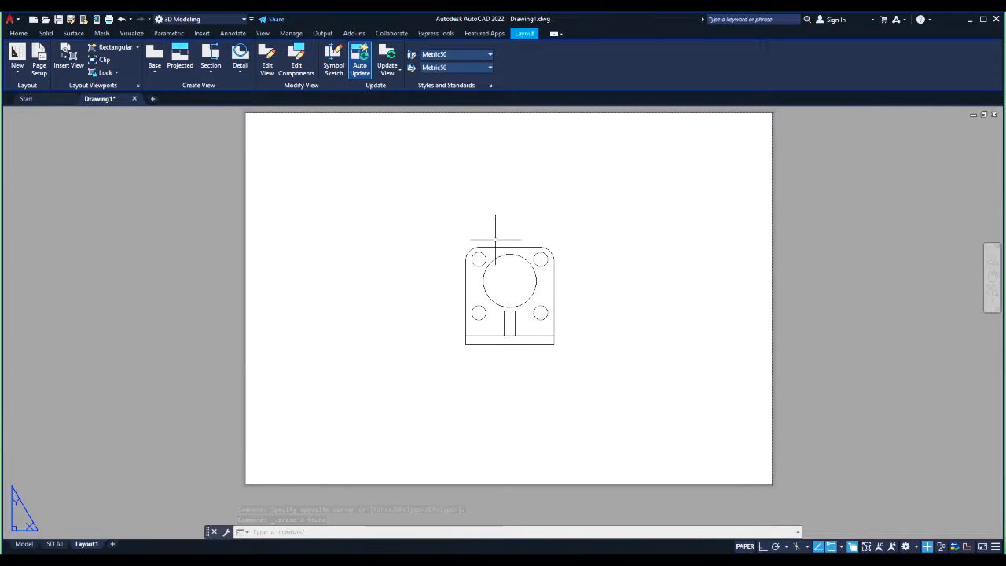
Set the drafting standard for new drawing views to third-angle projection with a shaded view quality of 100 DPI.
{"action": "left_click", "coordinate": [552, 292]}
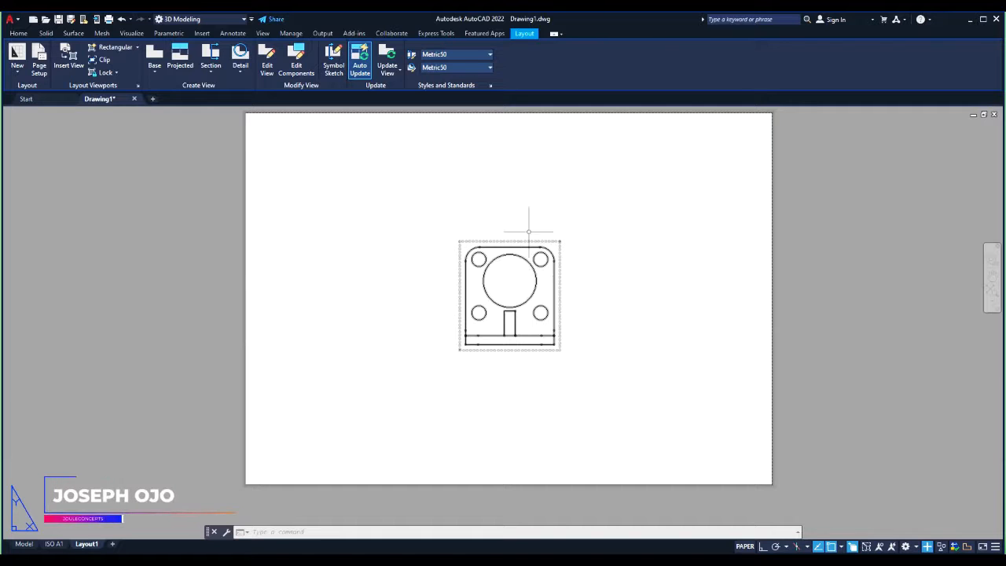
{"action": "key", "text": "Escape"}
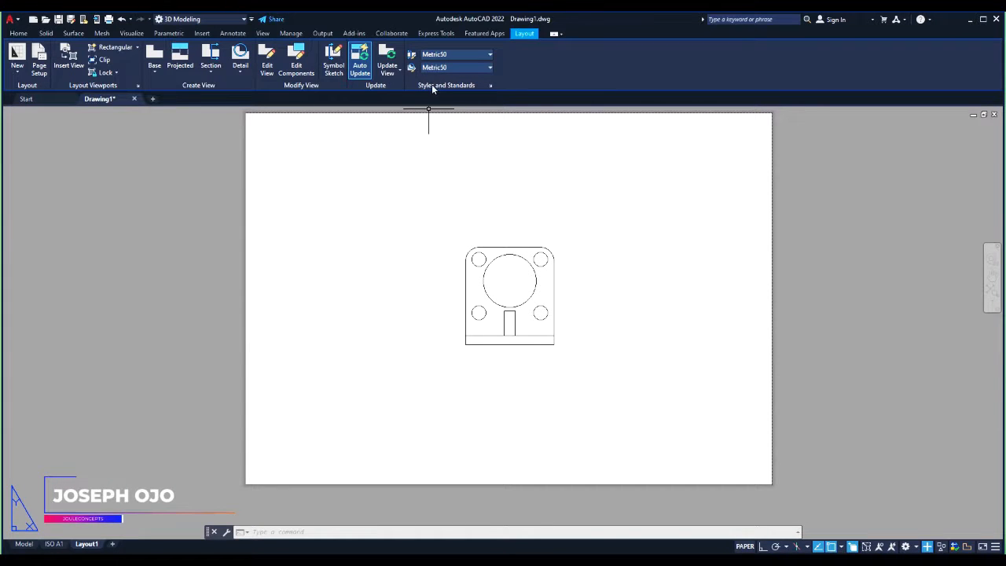
{"action": "left_click", "coordinate": [491, 85]}
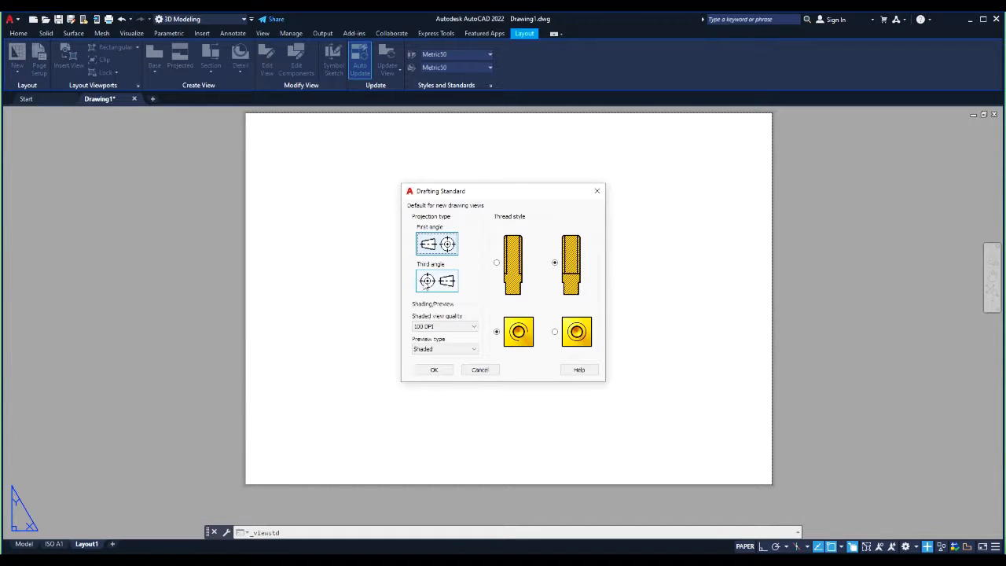
{"action": "left_click", "coordinate": [433, 283]}
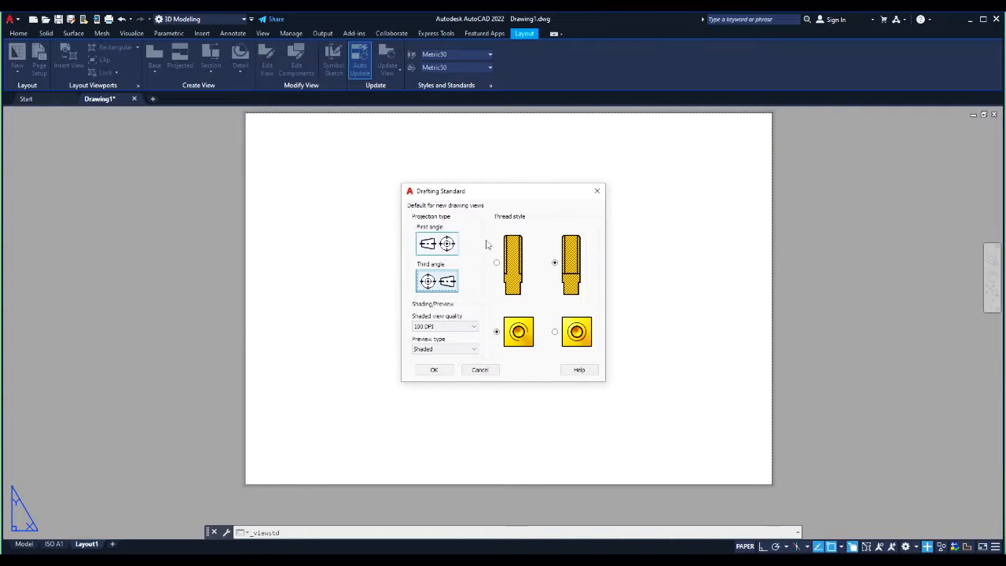
{"action": "left_click", "coordinate": [452, 329]}
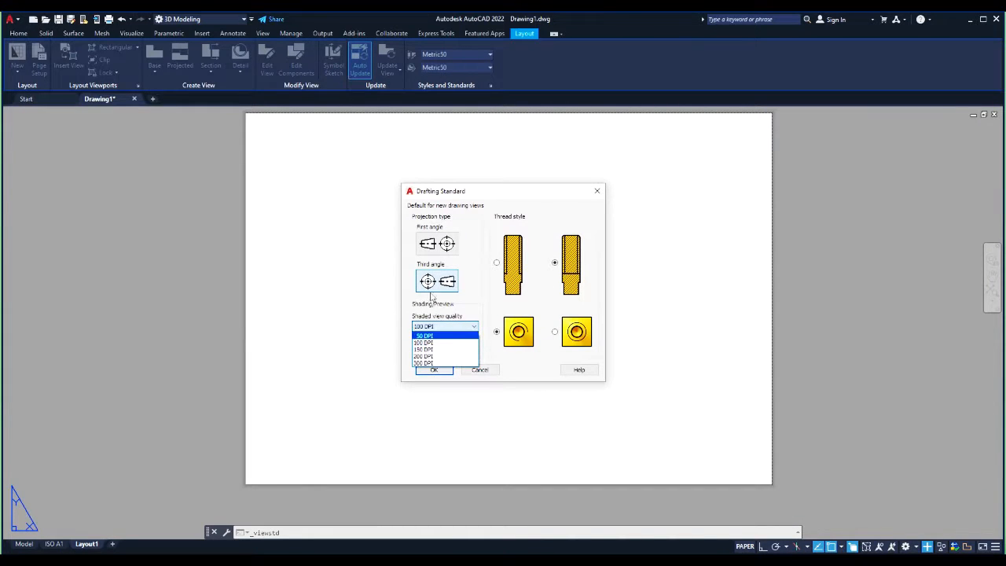
{"action": "left_click", "coordinate": [473, 342]}
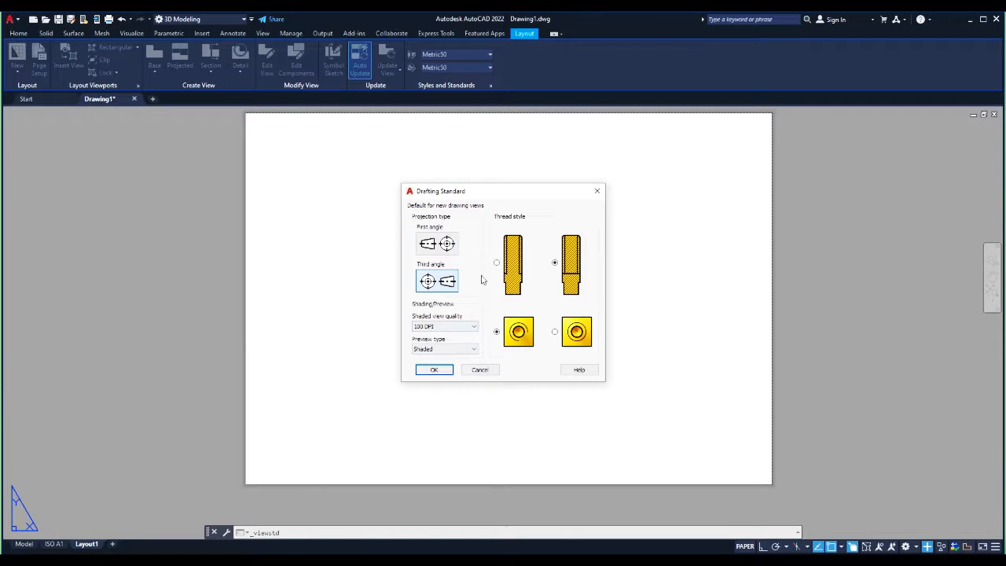
{"action": "left_click", "coordinate": [434, 371]}
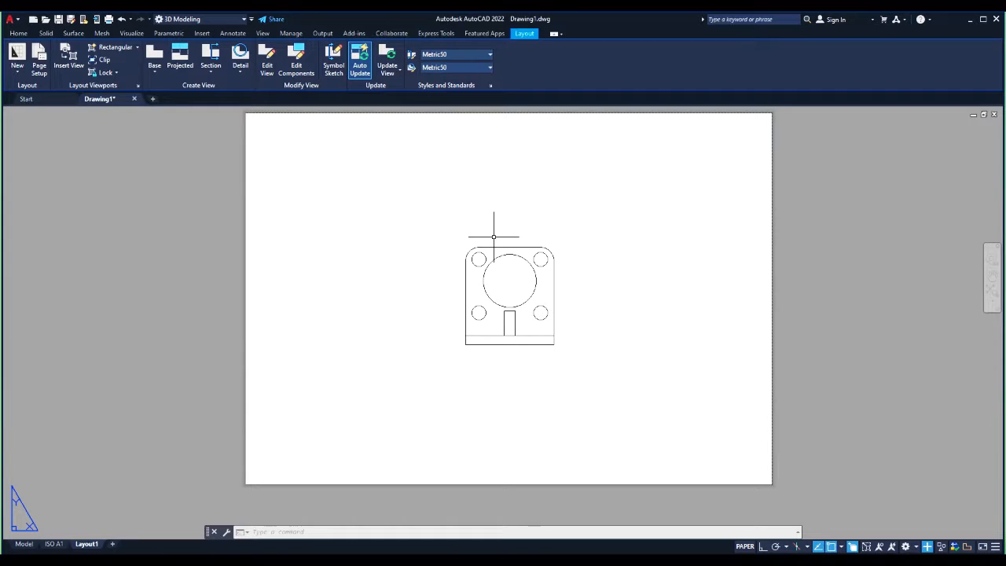
Project views from the front view: one above, one to the right, and an isometric view to its upper left.
{"action": "left_click", "coordinate": [184, 67]}
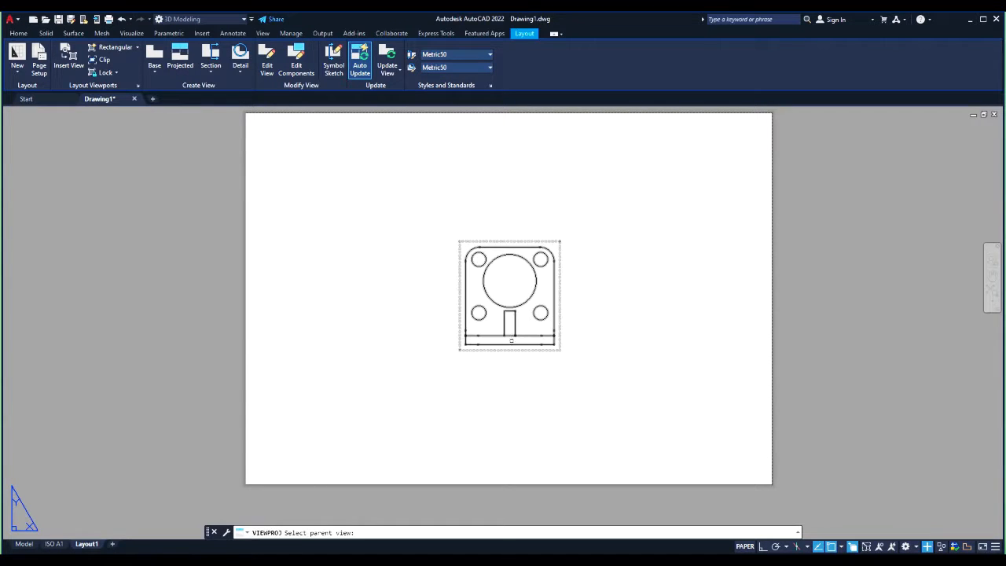
{"action": "left_click", "coordinate": [512, 333]}
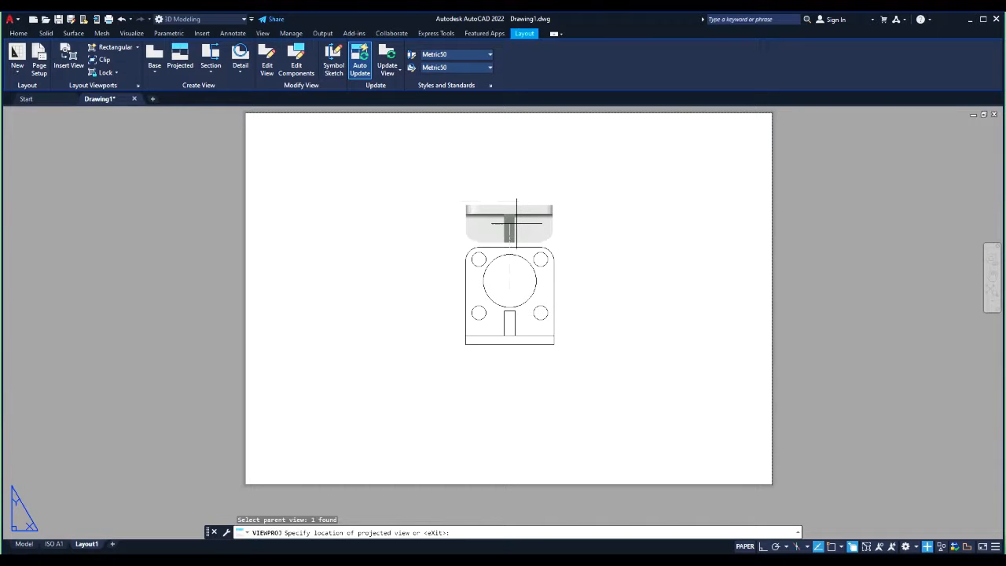
{"action": "left_click", "coordinate": [512, 214]}
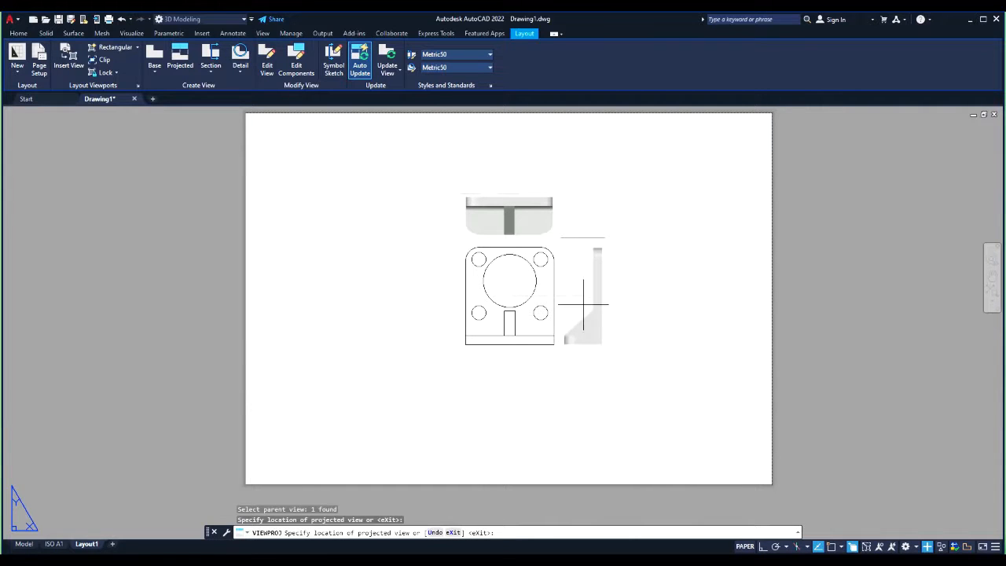
{"action": "left_click", "coordinate": [600, 303]}
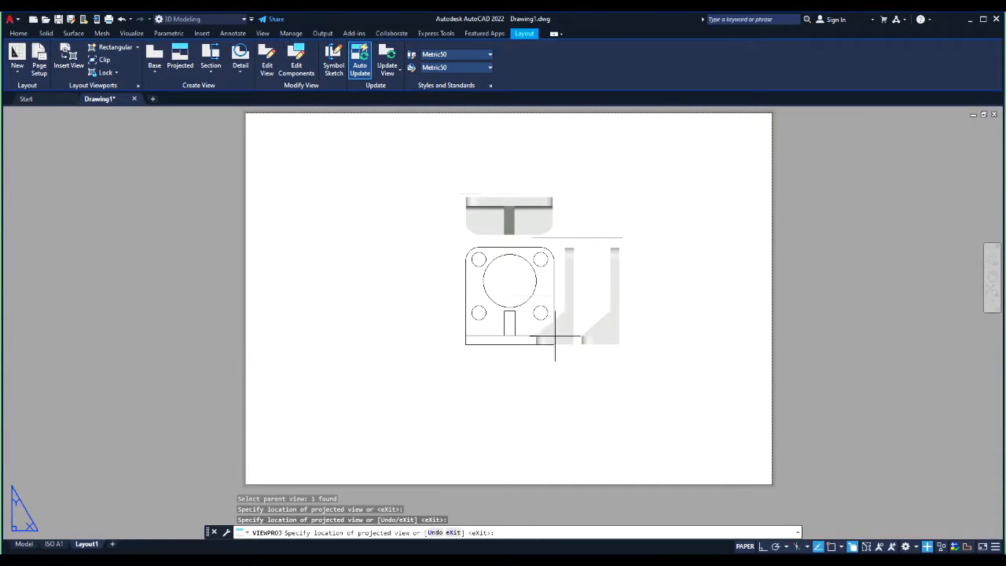
{"action": "left_click", "coordinate": [380, 194]}
{"action": "key", "text": "Return"}
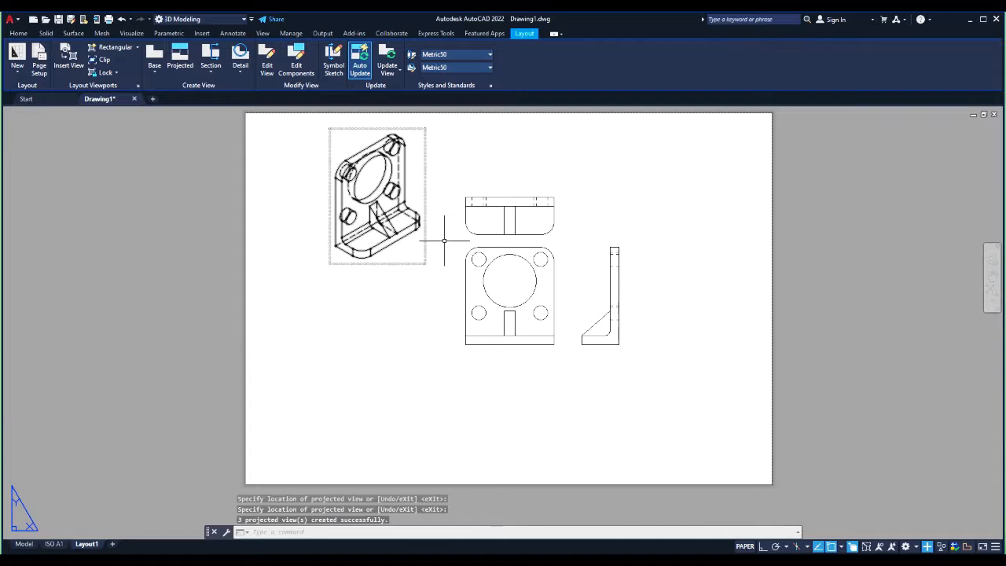
Delete the isometric view of the bracket from the sheet.
{"action": "scroll", "coordinate": [629, 369], "scroll_direction": "up", "scroll_amount": 3}
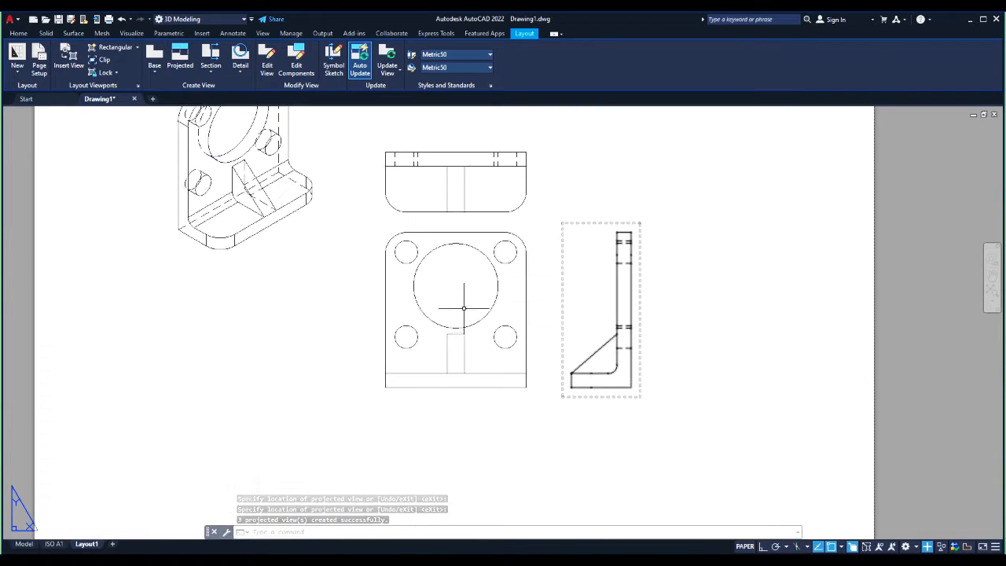
{"action": "scroll", "coordinate": [464, 309], "scroll_direction": "down", "scroll_amount": 3}
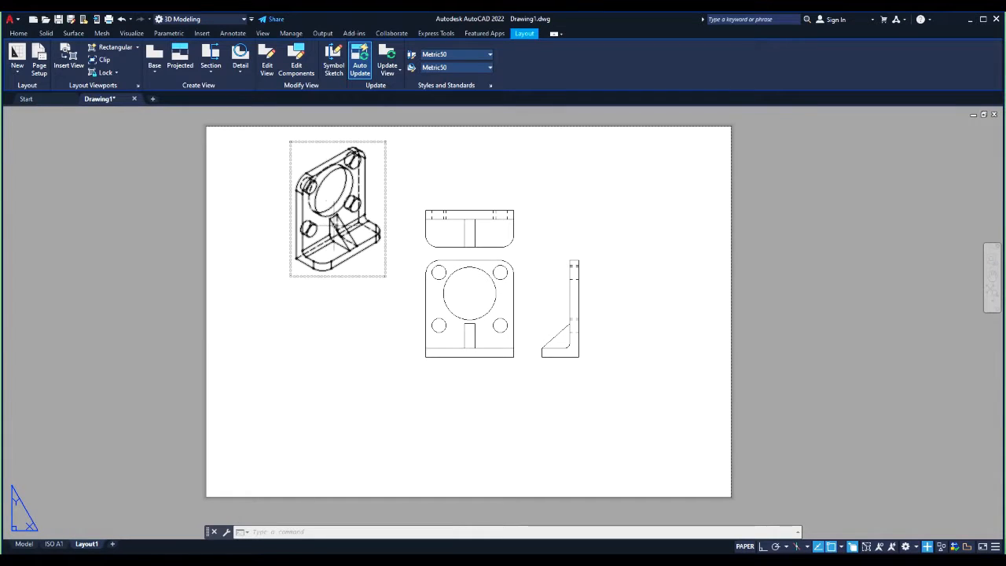
{"action": "middle_click_drag", "start_coordinate": [460, 295], "coordinate": [471, 318]}
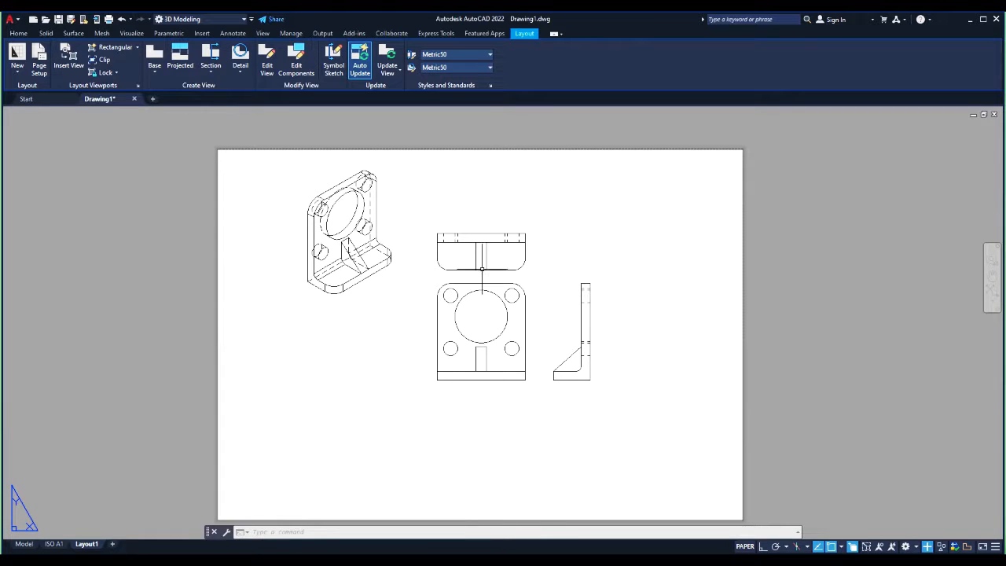
{"action": "left_click", "coordinate": [399, 222]}
{"action": "left_click", "coordinate": [352, 188]}
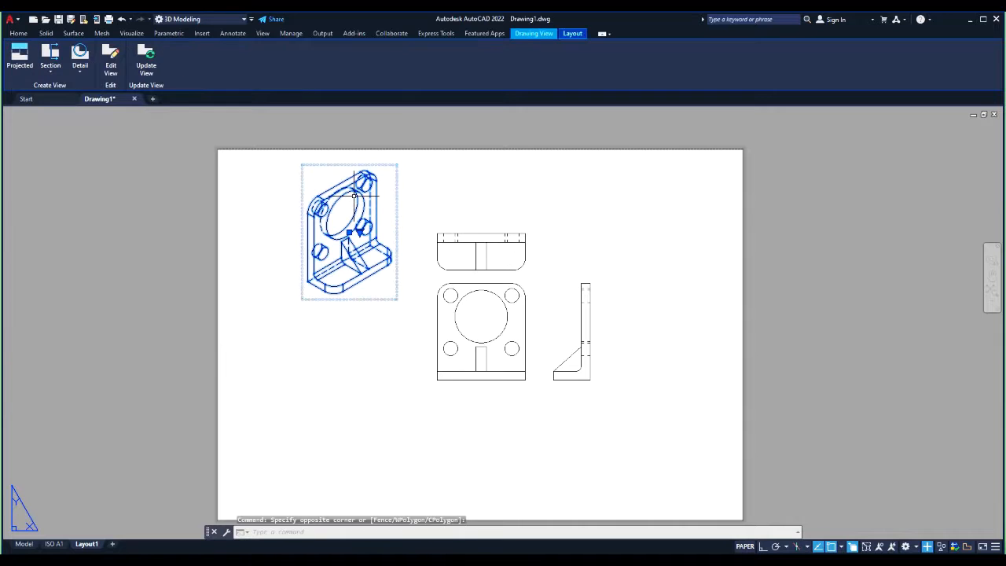
{"action": "key", "text": "Delete"}
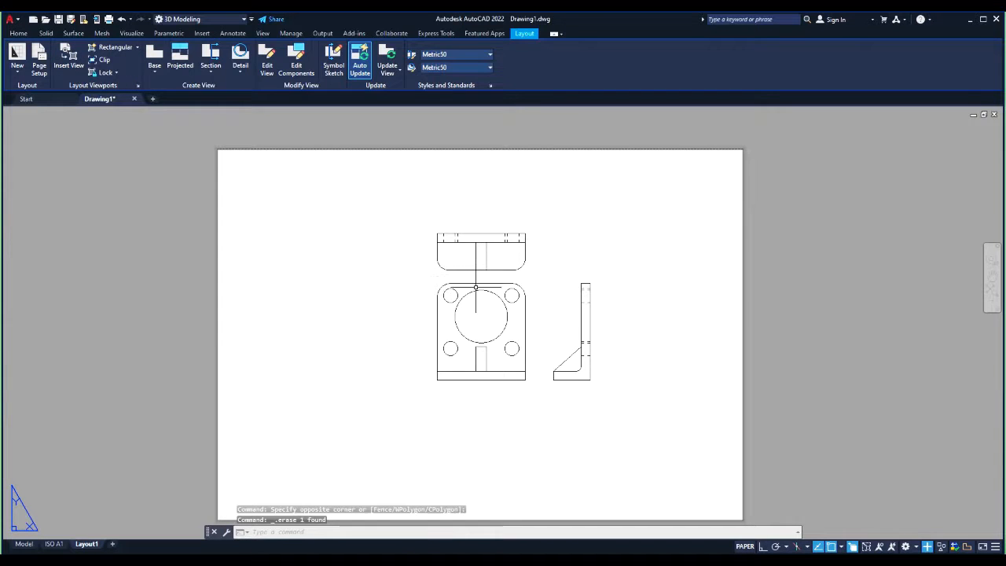
{"action": "scroll", "coordinate": [488, 259], "scroll_direction": "up", "scroll_amount": 2}
{"action": "scroll", "coordinate": [502, 290], "scroll_direction": "down", "scroll_amount": 2}
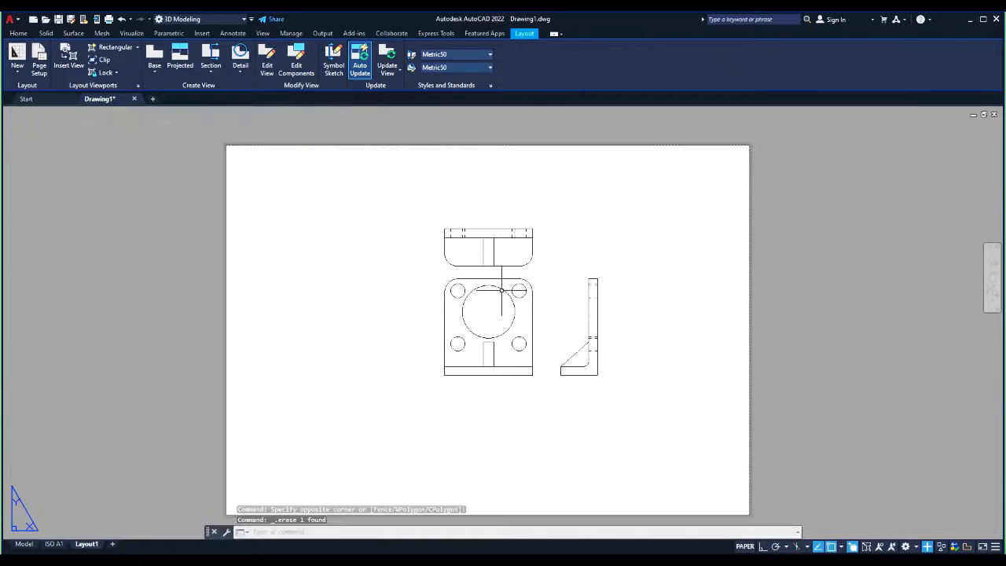
{"action": "middle_click_drag", "start_coordinate": [501, 290], "coordinate": [489, 262]}
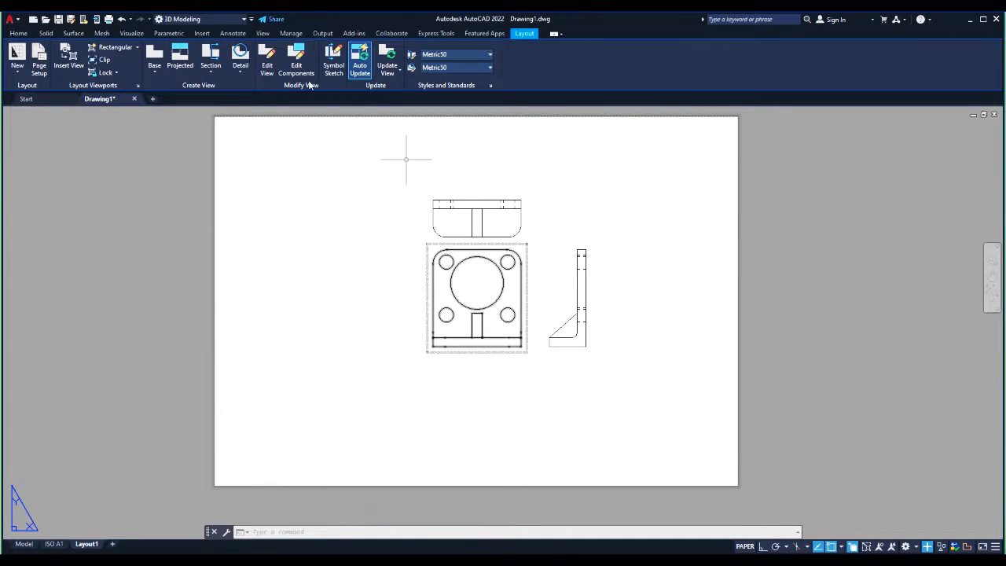
{"action": "left_click", "coordinate": [209, 72]}
{"action": "scroll", "coordinate": [432, 296], "scroll_direction": "up", "scroll_amount": 4}
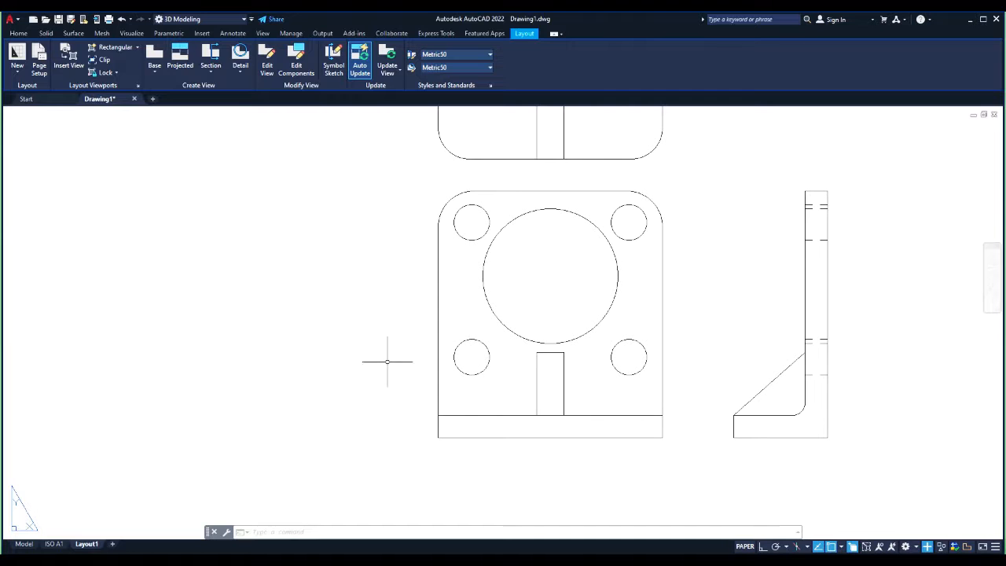
{"action": "scroll", "coordinate": [399, 368], "scroll_direction": "down", "scroll_amount": 4}
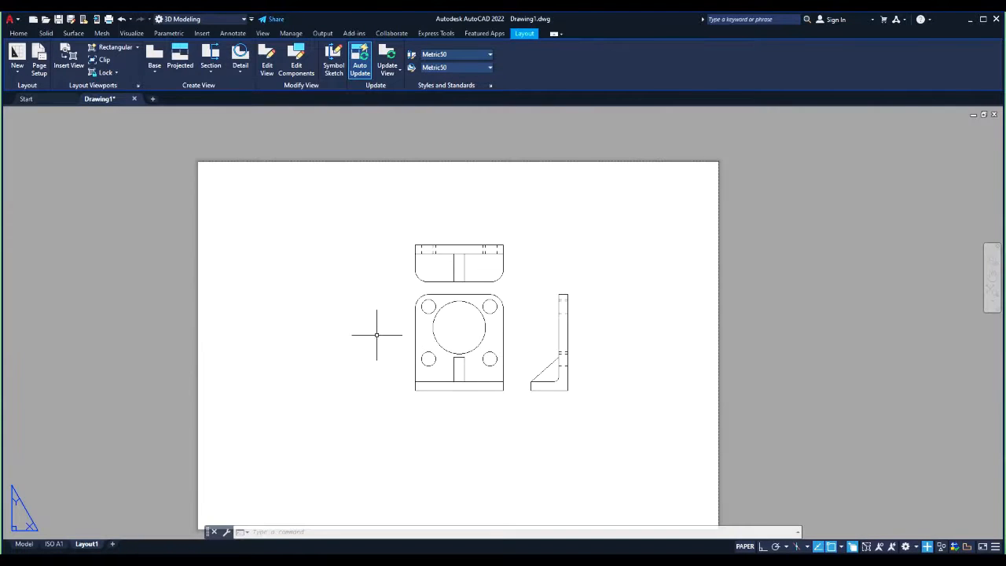
{"action": "scroll", "coordinate": [397, 330], "scroll_direction": "up", "scroll_amount": 2}
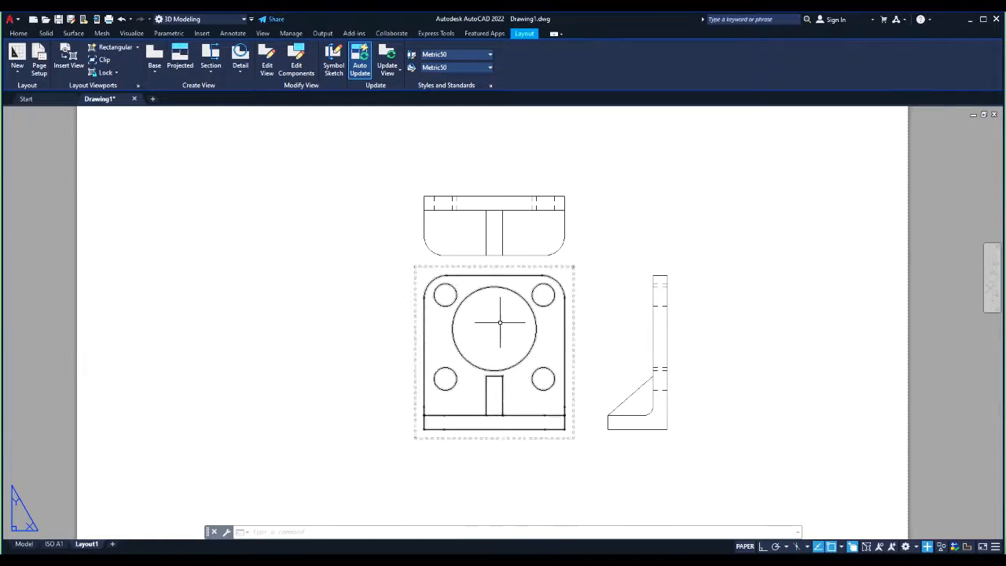
{"action": "scroll", "coordinate": [493, 298], "scroll_direction": "down", "scroll_amount": 2}
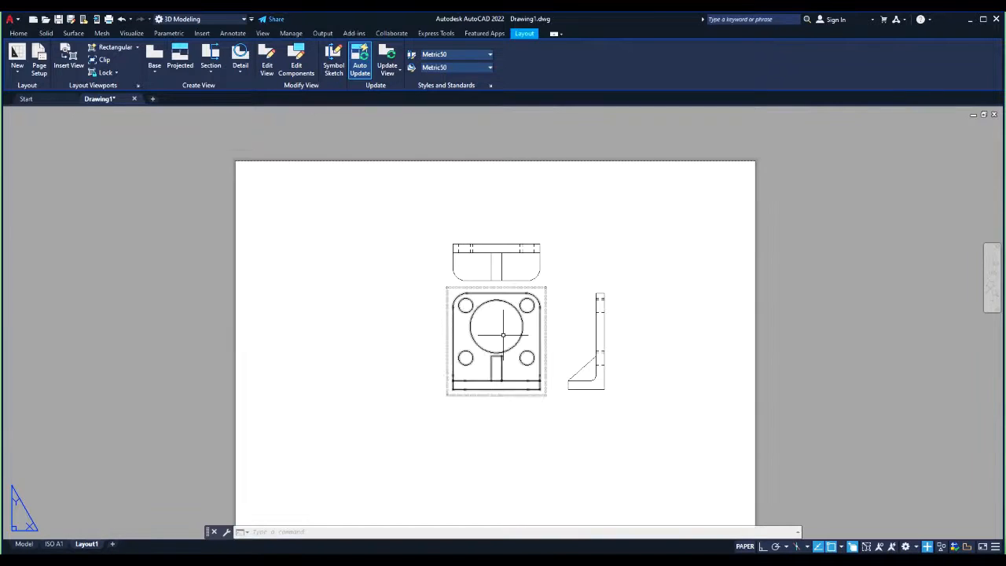
{"action": "left_click", "coordinate": [213, 73]}
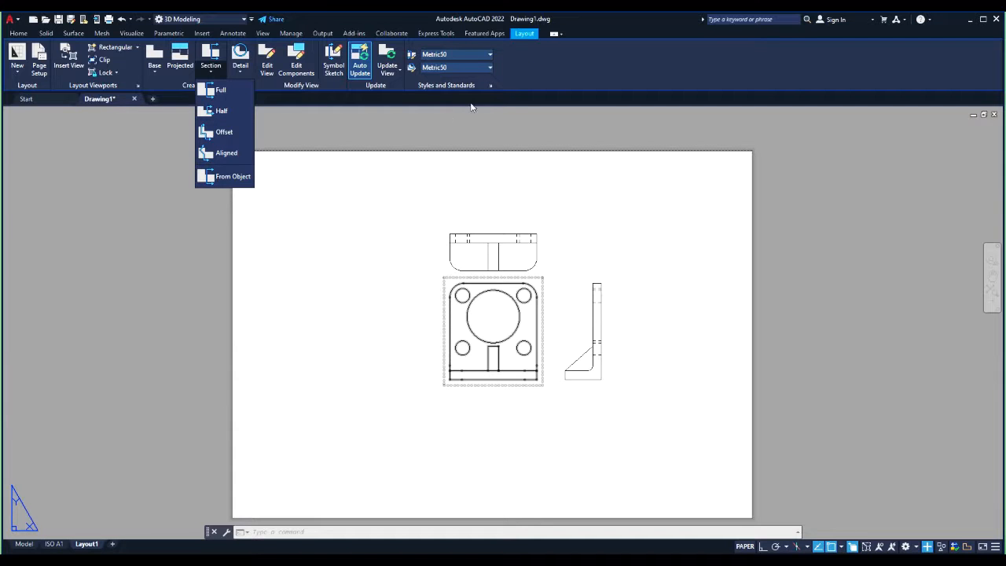
{"action": "key", "text": "Escape"}
{"action": "key", "text": "Escape"}
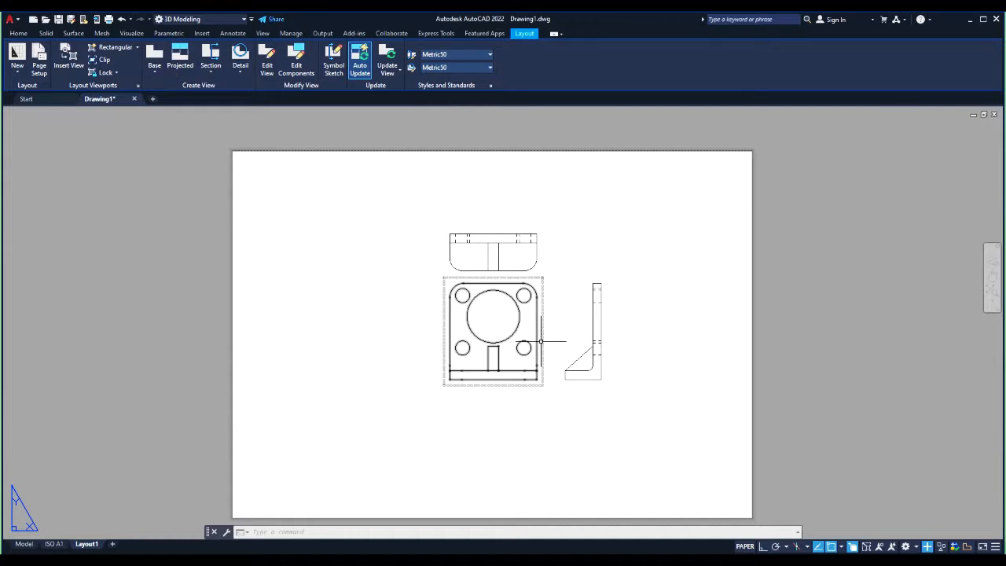
Define a full section of the front view with a horizontal cutting line through the large hole's centre, extending past both plate edges.
{"action": "scroll", "coordinate": [534, 339], "scroll_direction": "up", "scroll_amount": 2}
{"action": "middle_click_drag", "start_coordinate": [531, 338], "coordinate": [521, 313]}
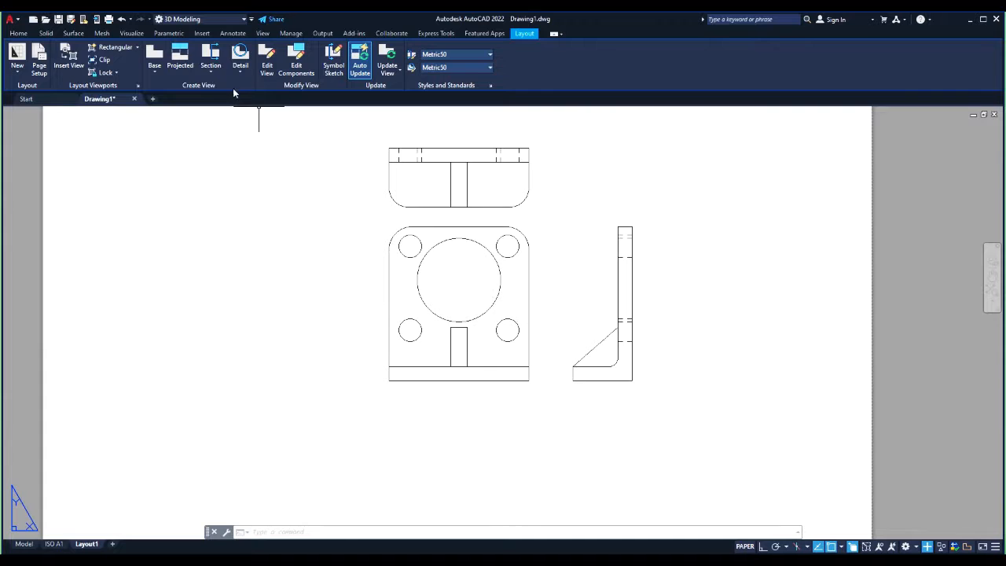
{"action": "left_click", "coordinate": [216, 73]}
{"action": "left_click", "coordinate": [236, 114]}
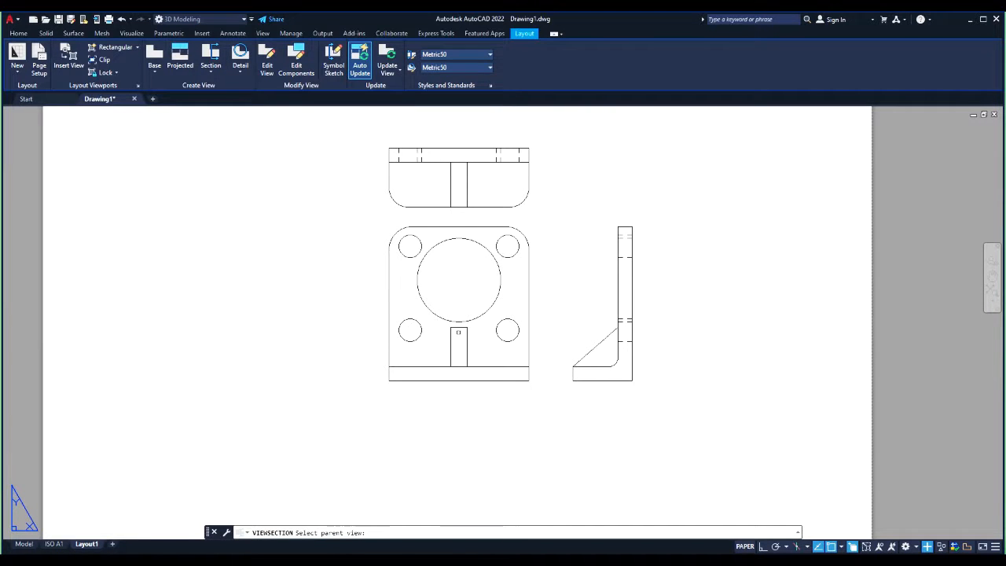
{"action": "left_click", "coordinate": [462, 319]}
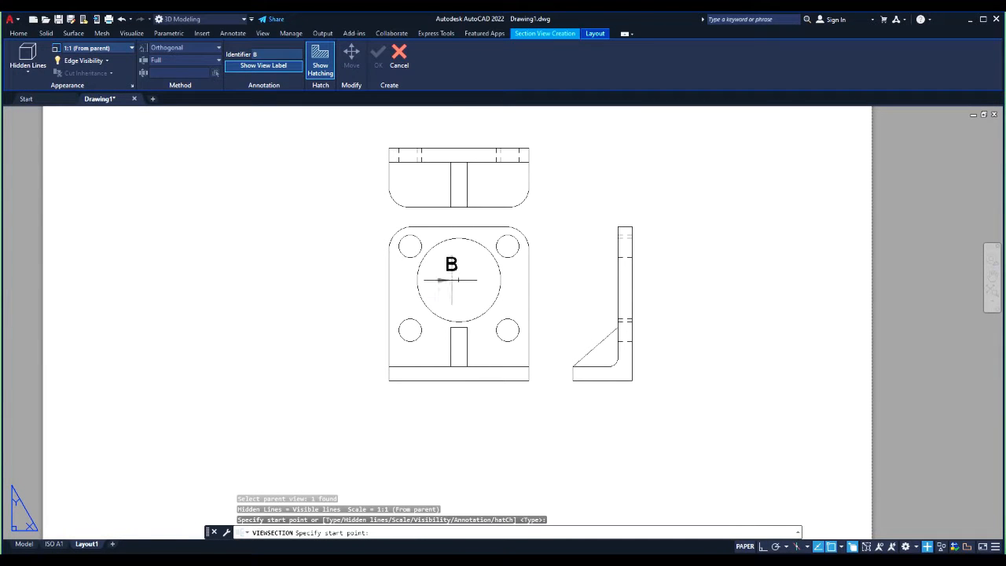
{"action": "left_click", "coordinate": [357, 279]}
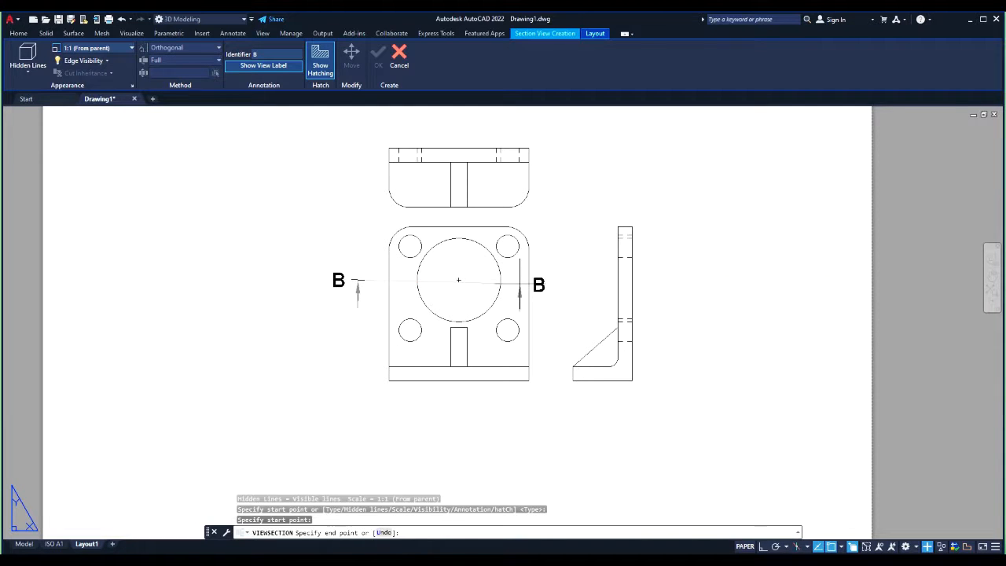
{"action": "key", "text": "F8"}
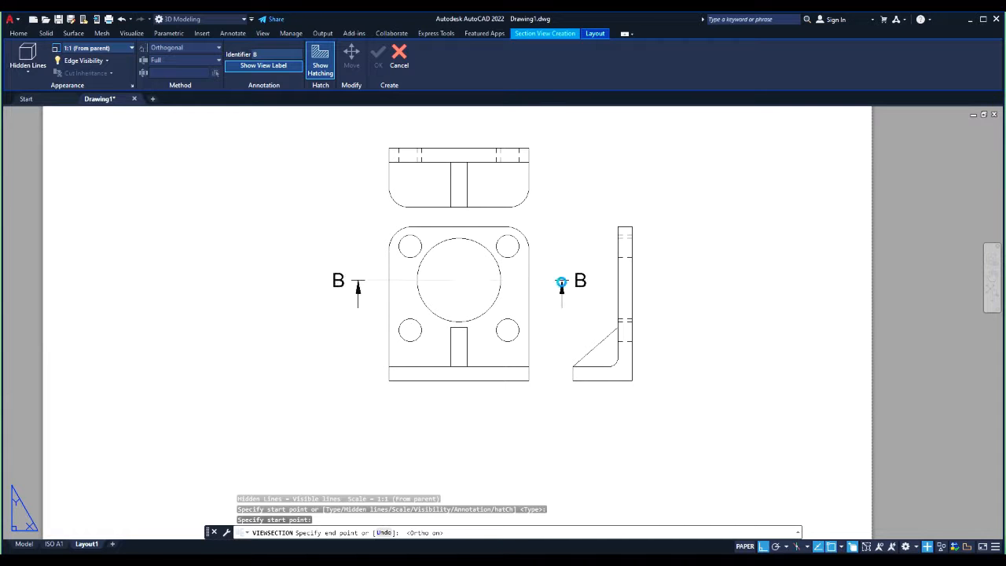
{"action": "left_click", "coordinate": [561, 281]}
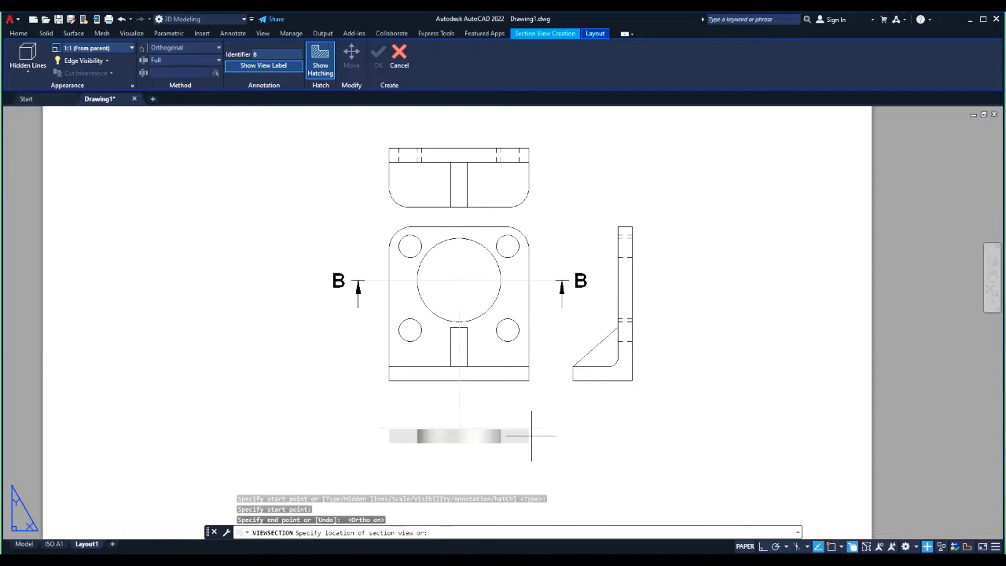
Place the horizontal section view above the projected top view and create it with the identifier J.
{"action": "middle_click_drag", "start_coordinate": [530, 154], "coordinate": [539, 243]}
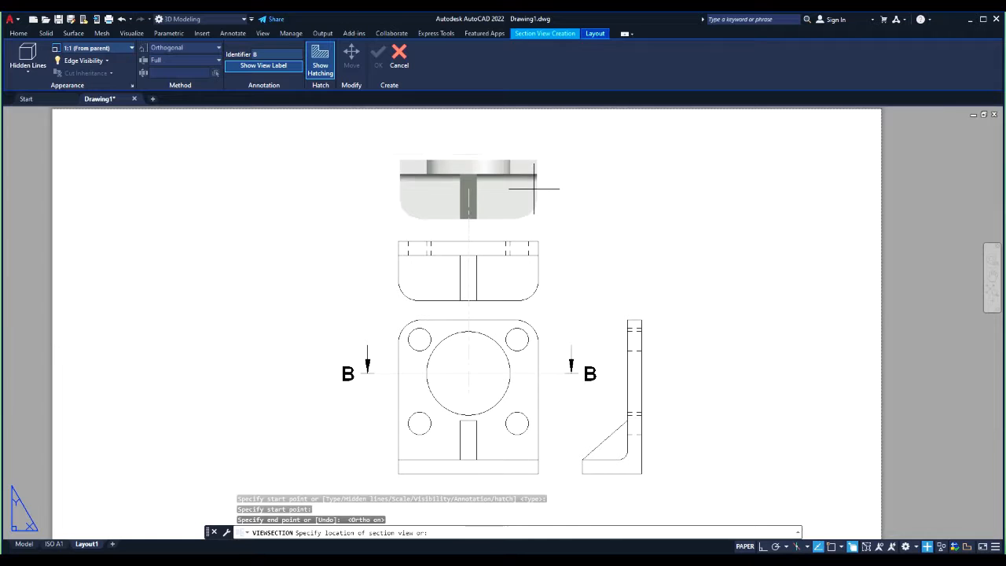
{"action": "left_click", "coordinate": [533, 183]}
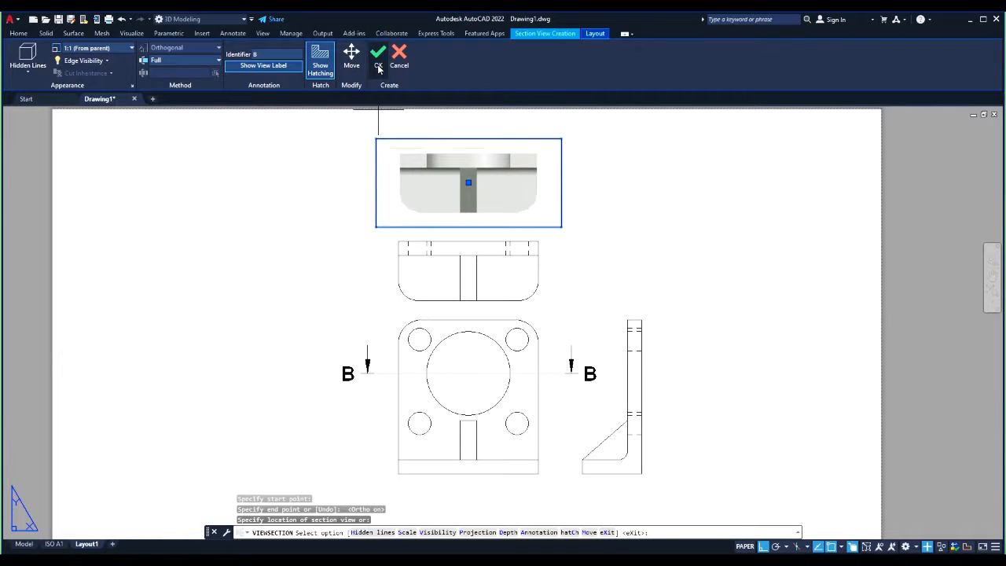
{"action": "left_click", "coordinate": [320, 60]}
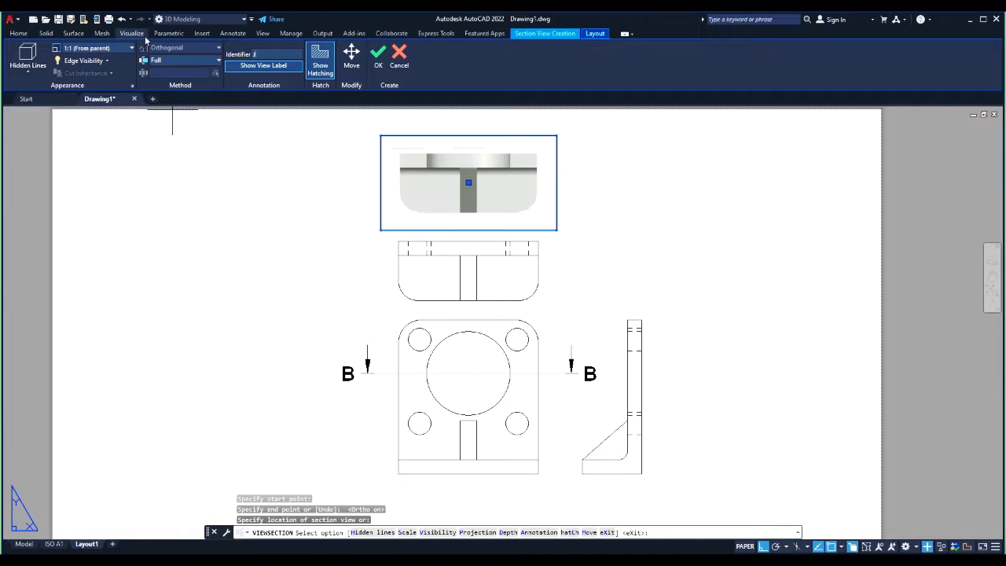
{"action": "left_click", "coordinate": [378, 57]}
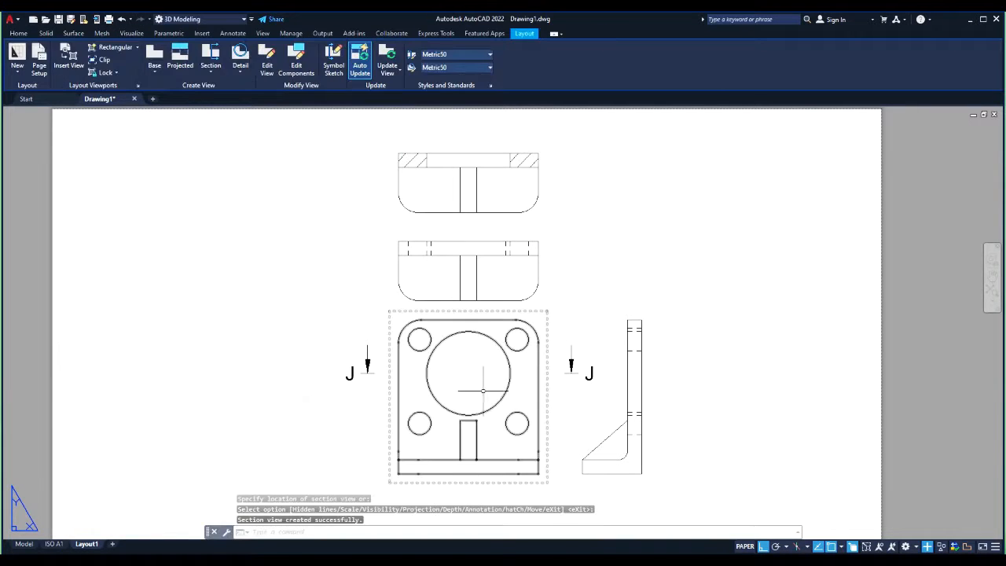
Delete the projected top view between the section view and the front view.
{"action": "scroll", "coordinate": [516, 164], "scroll_direction": "up", "scroll_amount": 5}
{"action": "scroll", "coordinate": [516, 181], "scroll_direction": "down", "scroll_amount": 8}
{"action": "scroll", "coordinate": [515, 181], "scroll_direction": "down", "scroll_amount": 2}
{"action": "scroll", "coordinate": [515, 188], "scroll_direction": "up", "scroll_amount": 4}
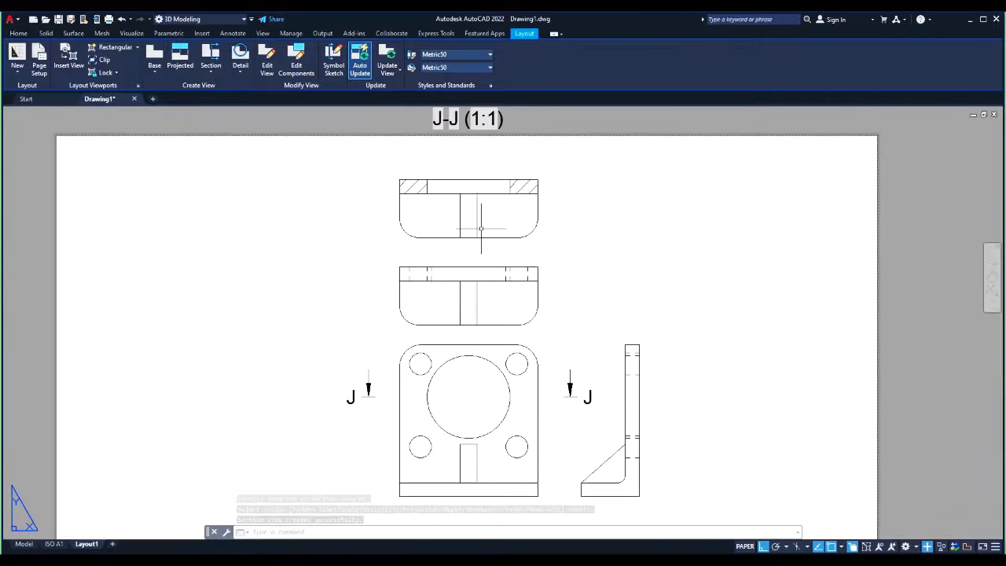
{"action": "scroll", "coordinate": [491, 204], "scroll_direction": "down", "scroll_amount": 3}
{"action": "left_click", "coordinate": [528, 285]}
{"action": "key", "text": "Delete"}
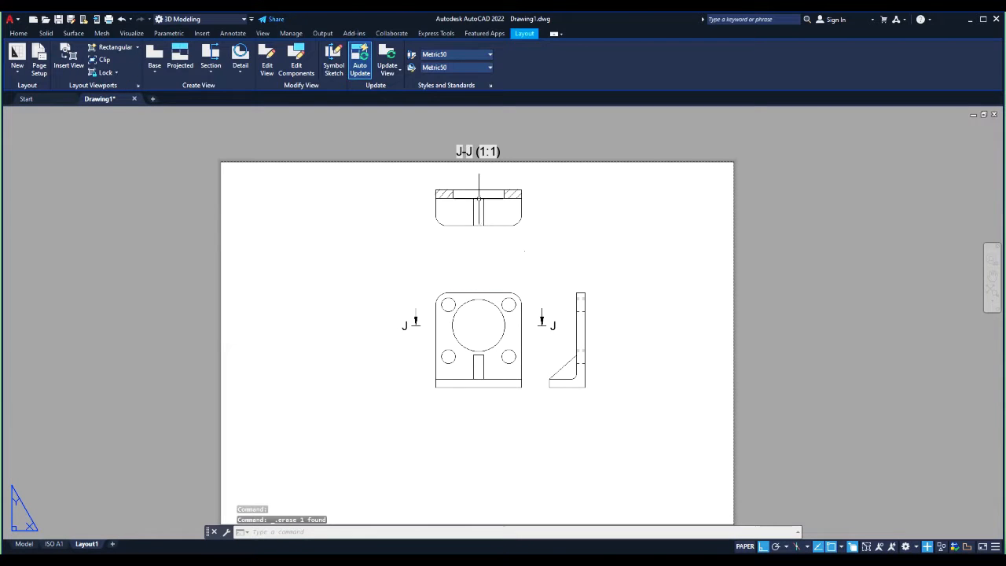
Move section view J-J down to just above the front view and deselect it.
{"action": "left_click", "coordinate": [492, 226]}
{"action": "left_click", "coordinate": [477, 208]}
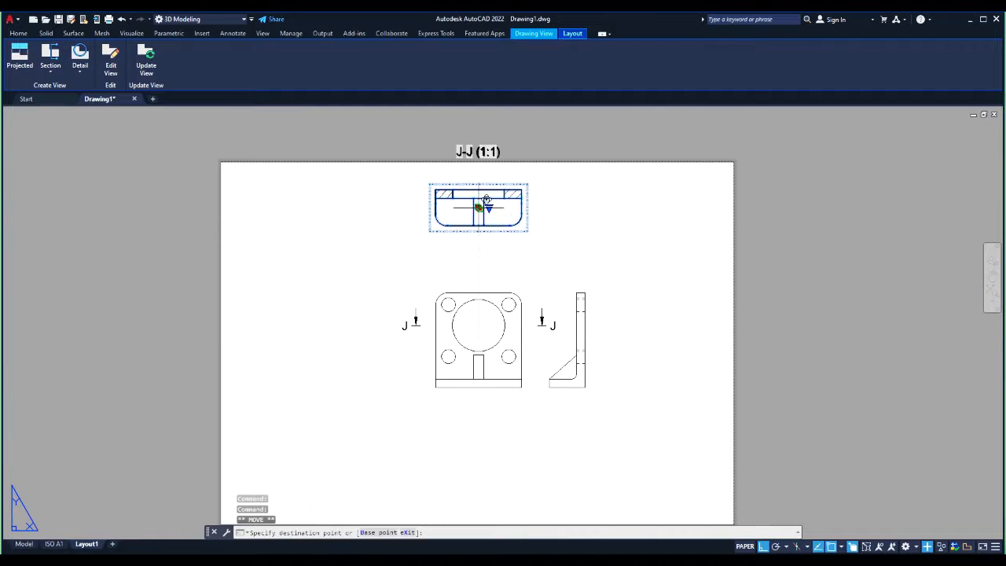
{"action": "left_click", "coordinate": [481, 252]}
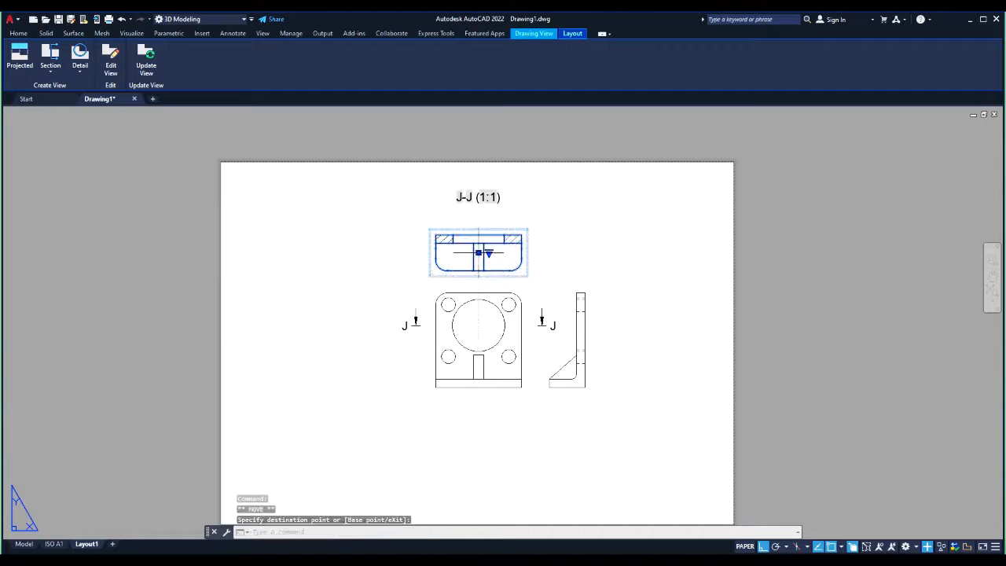
{"action": "scroll", "coordinate": [503, 202], "scroll_direction": "up", "scroll_amount": 2}
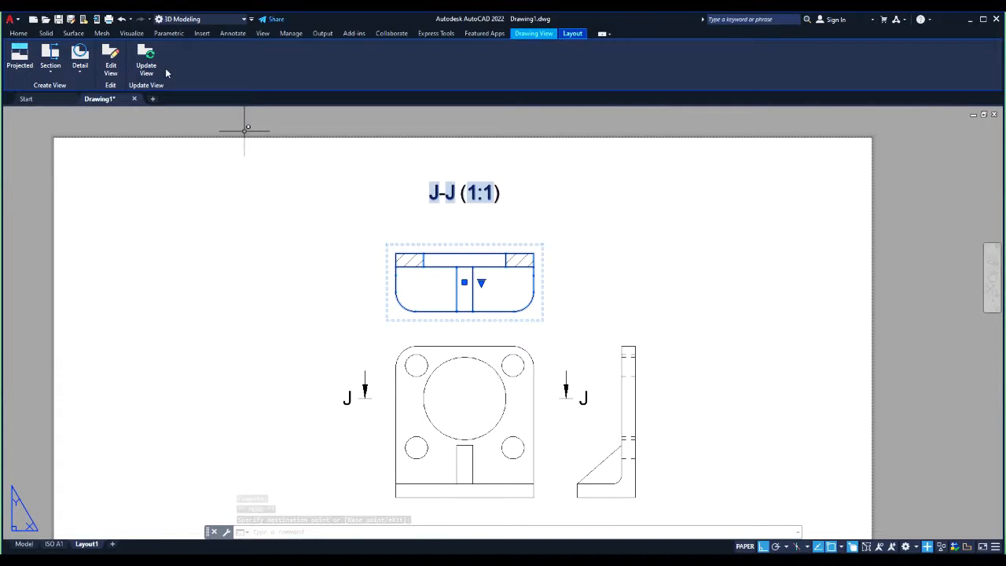
{"action": "scroll", "coordinate": [452, 252], "scroll_direction": "down", "scroll_amount": 4}
{"action": "scroll", "coordinate": [456, 239], "scroll_direction": "up", "scroll_amount": 4}
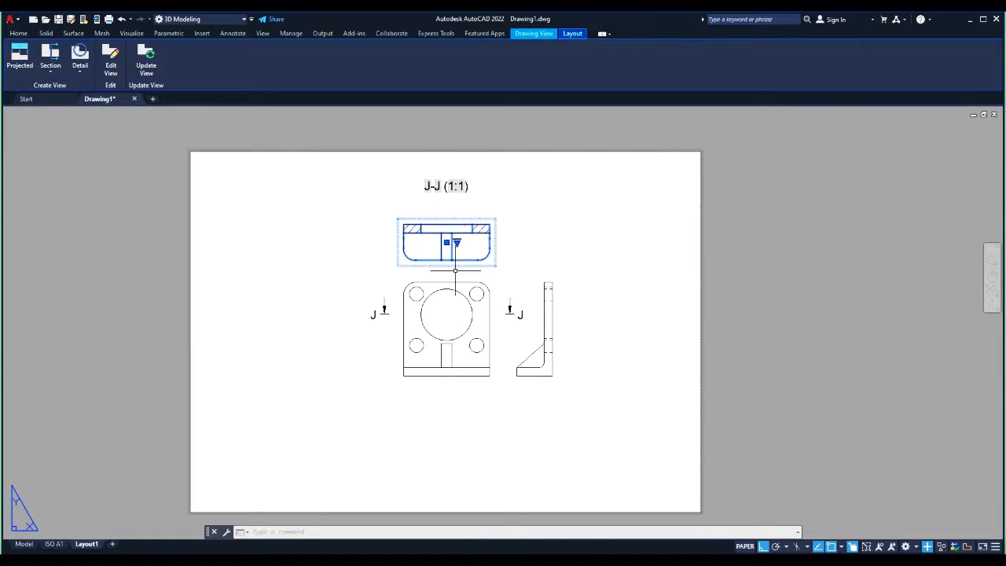
{"action": "key", "text": "Escape"}
{"action": "key", "text": "Escape"}
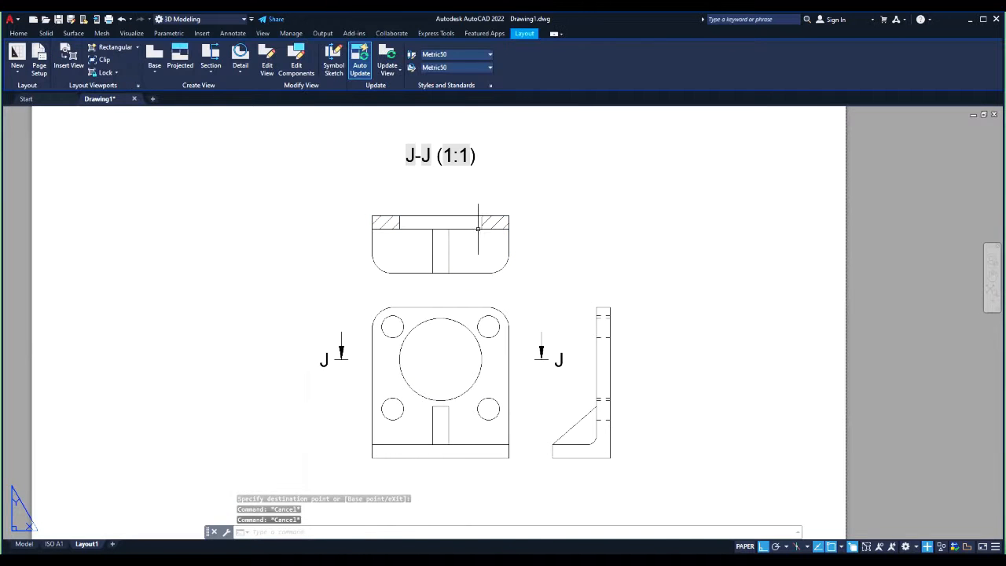
Define a full section of the front view with a vertical cutting line through the large hole's centre, from above the plate to below its base.
{"action": "scroll", "coordinate": [495, 216], "scroll_direction": "up", "scroll_amount": 2}
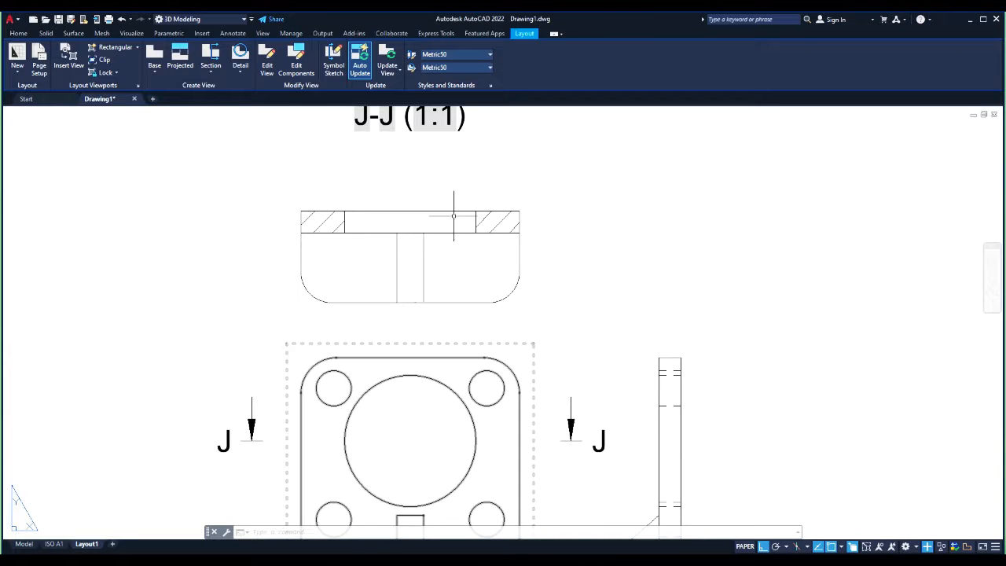
{"action": "scroll", "coordinate": [536, 418], "scroll_direction": "down", "scroll_amount": 4}
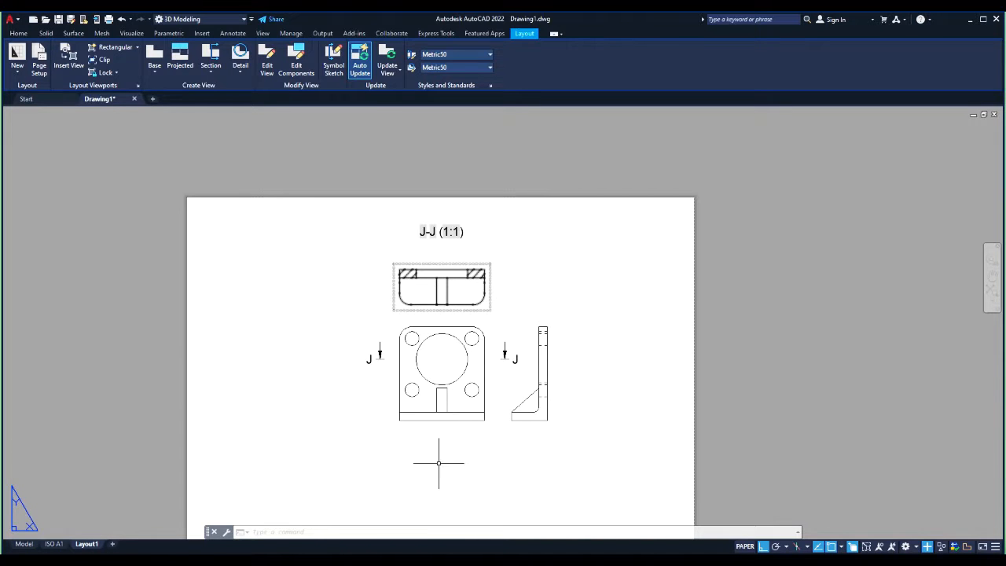
{"action": "left_click", "coordinate": [204, 70]}
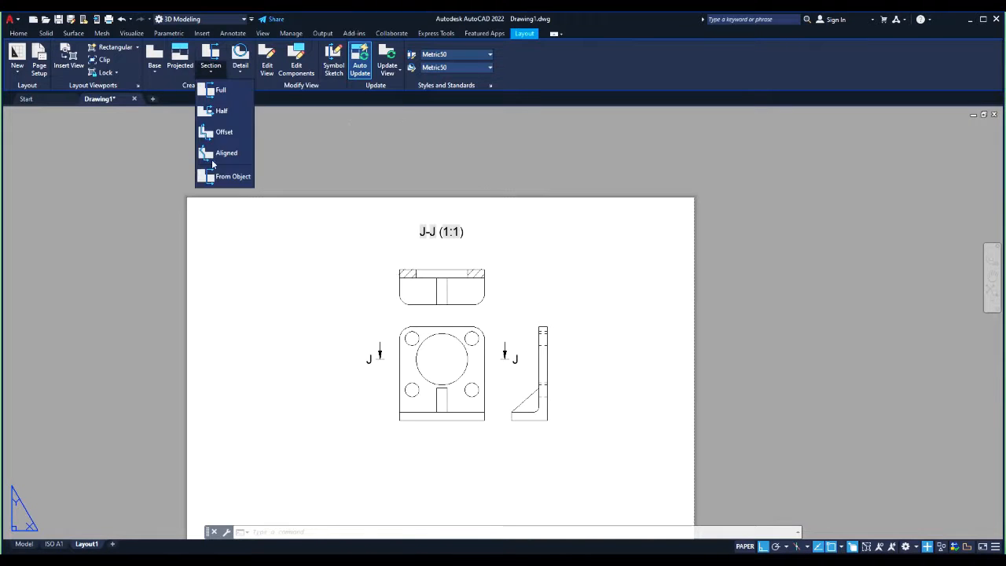
{"action": "left_click", "coordinate": [224, 104]}
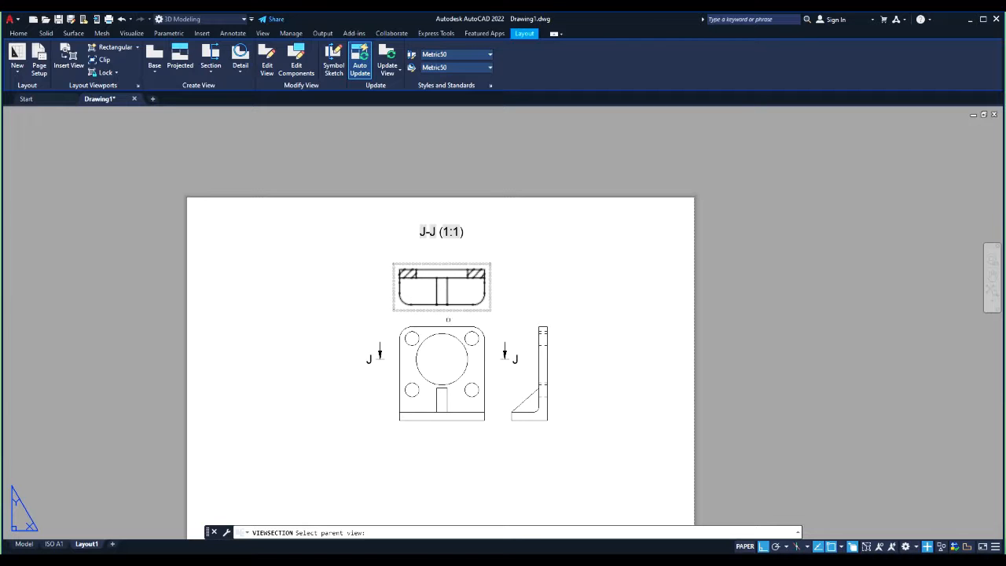
{"action": "left_click", "coordinate": [445, 410]}
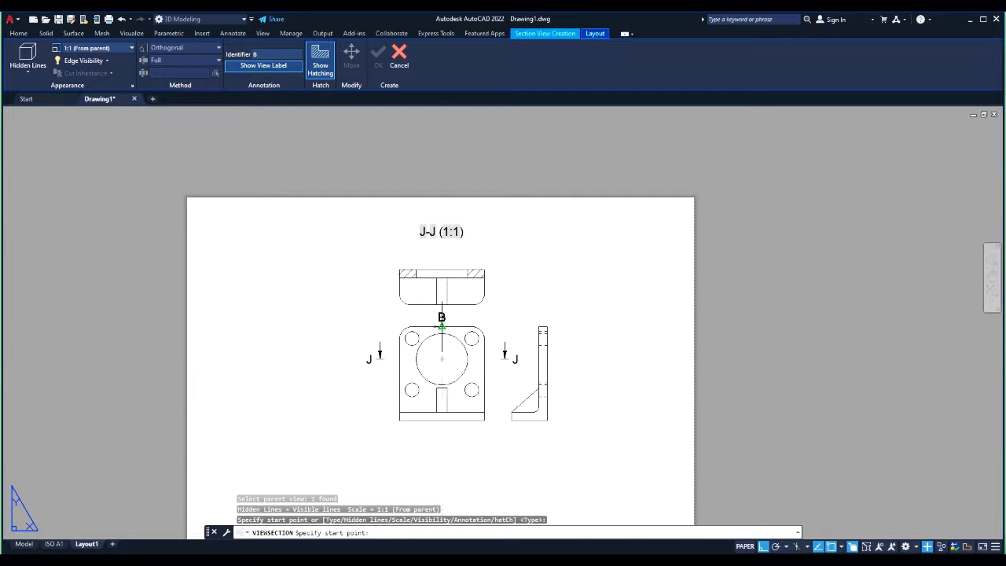
{"action": "left_click", "coordinate": [442, 334]}
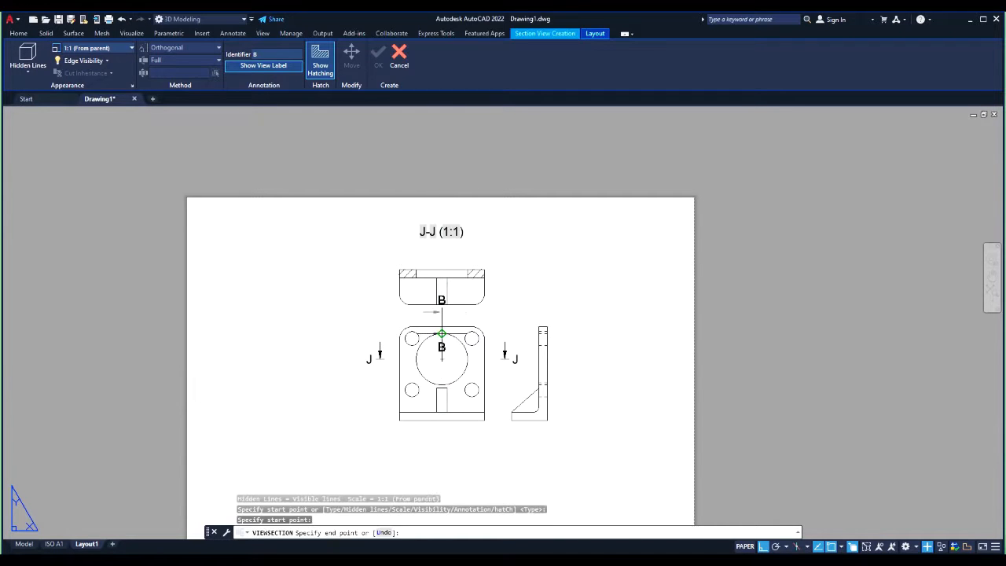
{"action": "left_click", "coordinate": [442, 437]}
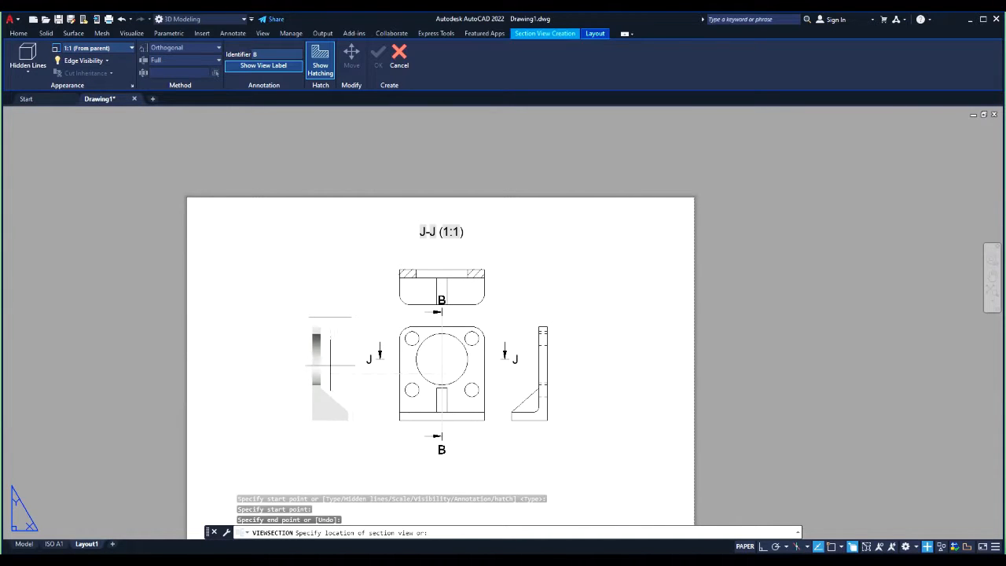
Place the vertical section view to the left of the front view and create it at a scale of 1:2.
{"action": "left_click", "coordinate": [319, 363]}
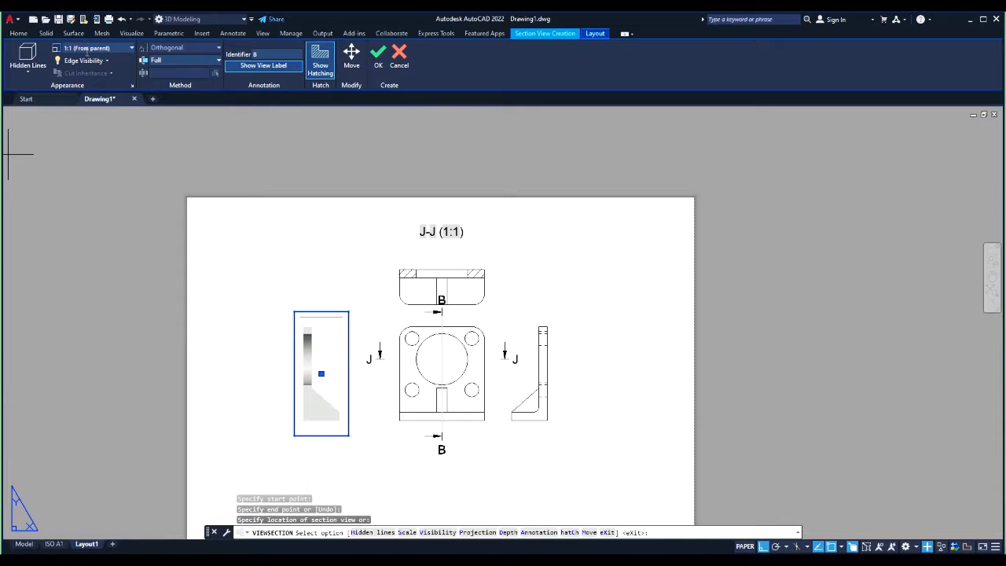
{"action": "left_click", "coordinate": [130, 48]}
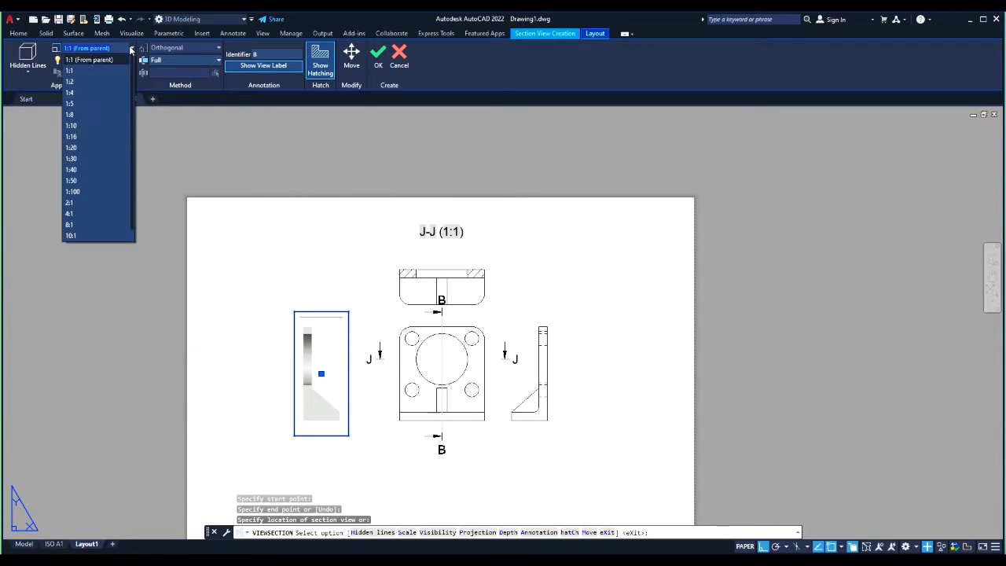
{"action": "left_click", "coordinate": [70, 83]}
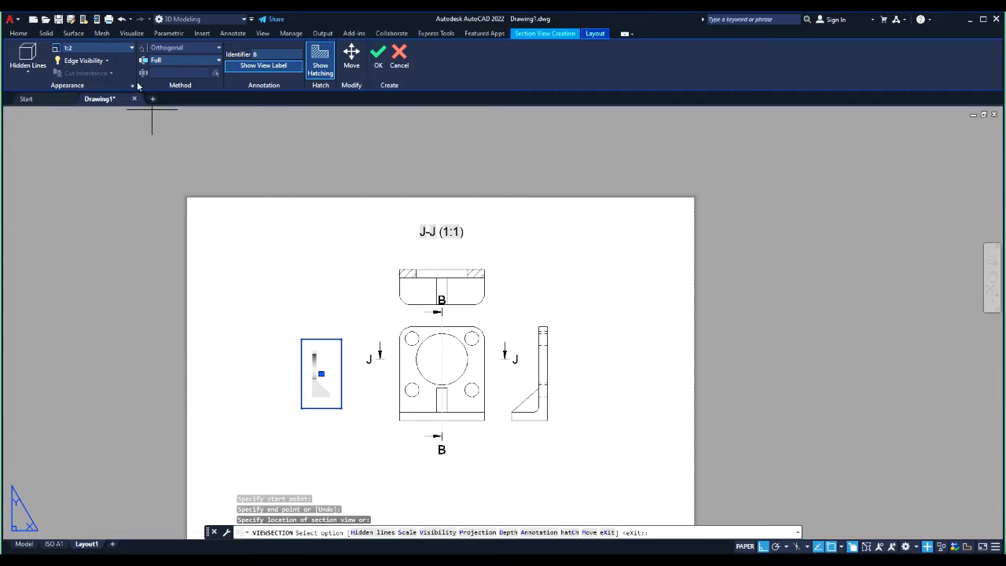
{"action": "left_click", "coordinate": [131, 48]}
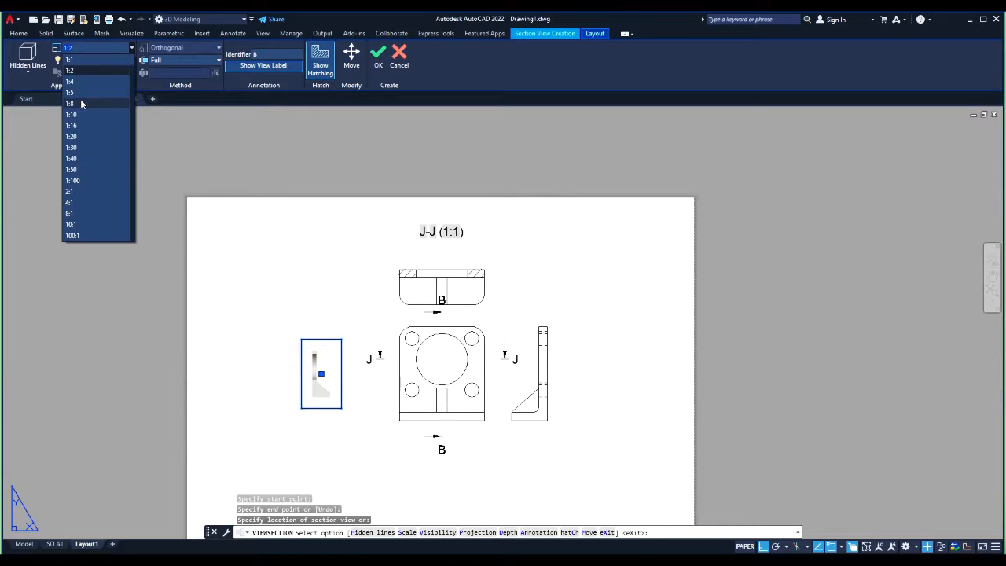
{"action": "left_click", "coordinate": [70, 72]}
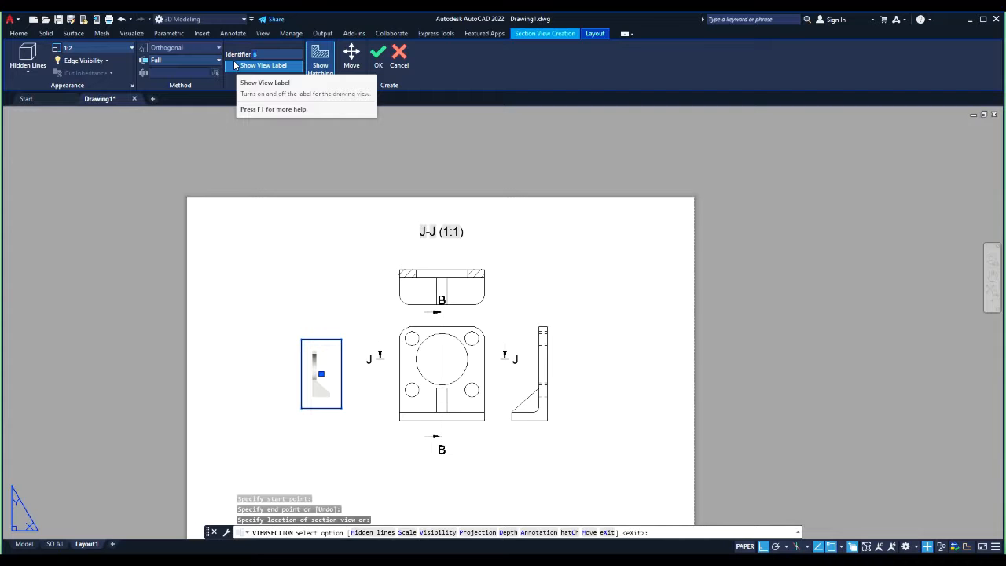
{"action": "left_click", "coordinate": [378, 57]}
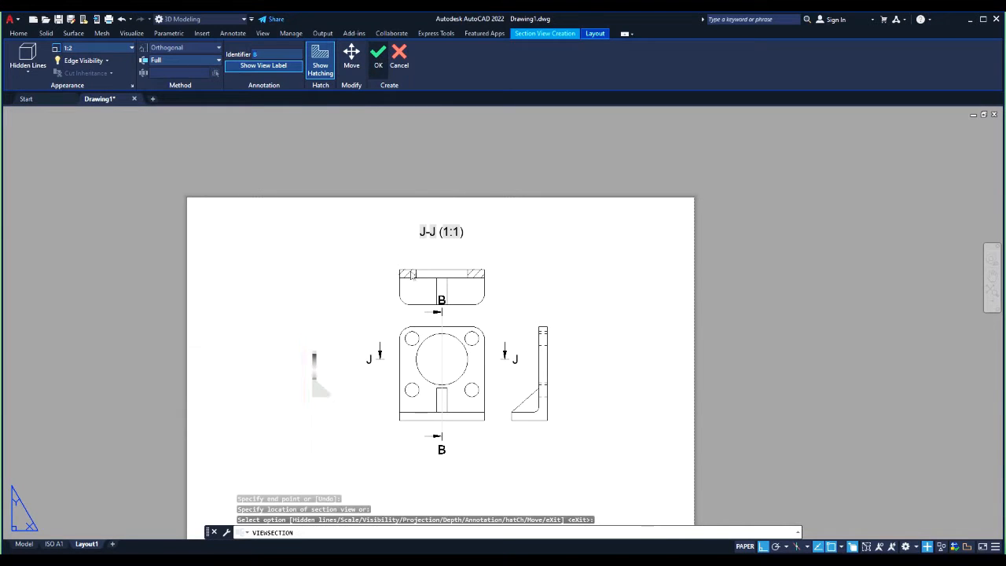
Examine section views B-B and J-J, their labels and their cutting lines around the front view.
{"action": "scroll", "coordinate": [460, 346], "scroll_direction": "up", "scroll_amount": 4}
{"action": "scroll", "coordinate": [461, 345], "scroll_direction": "down", "scroll_amount": 5}
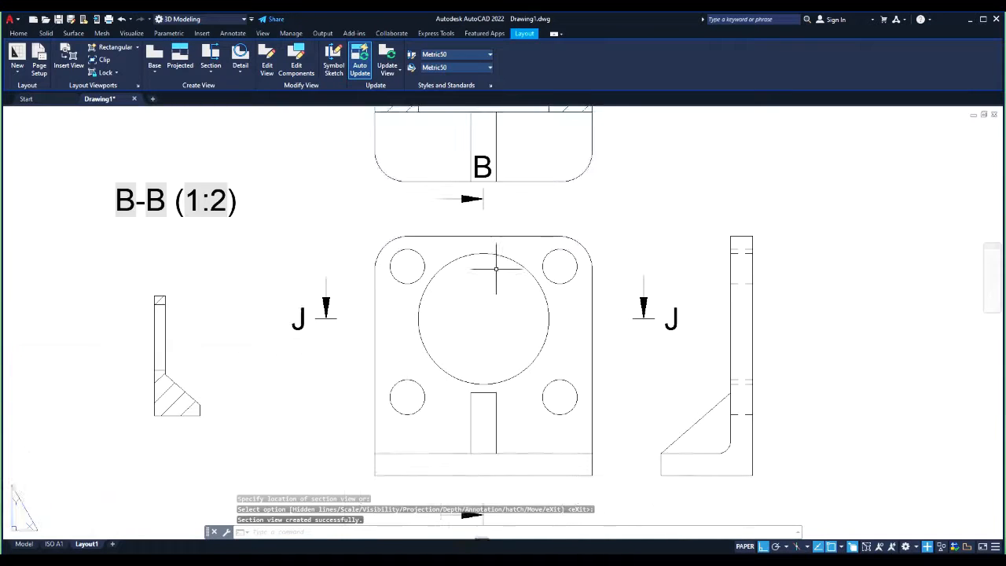
{"action": "scroll", "coordinate": [490, 352], "scroll_direction": "up", "scroll_amount": 3}
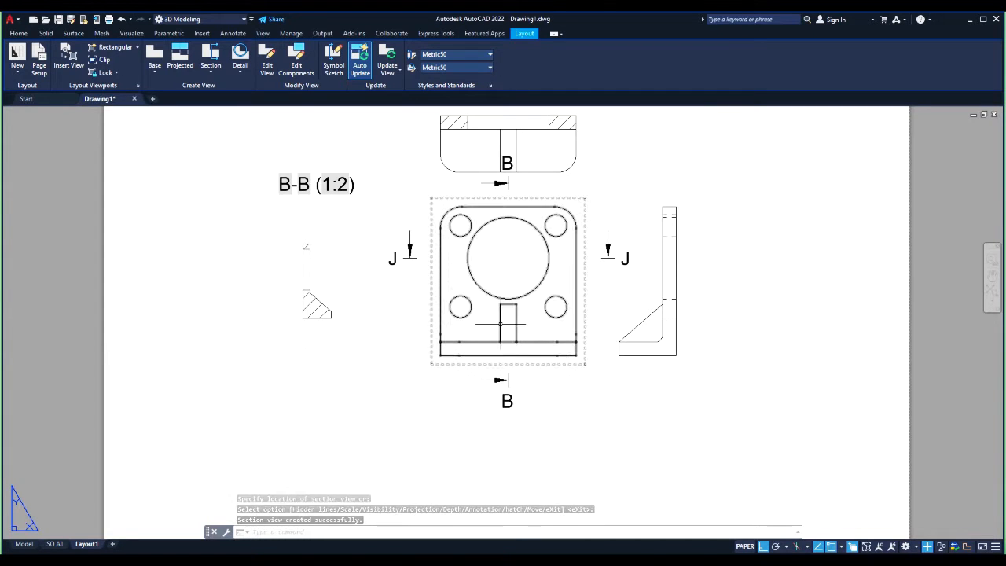
{"action": "double_click", "coordinate": [332, 183]}
{"action": "scroll", "coordinate": [339, 258], "scroll_direction": "down", "scroll_amount": 3}
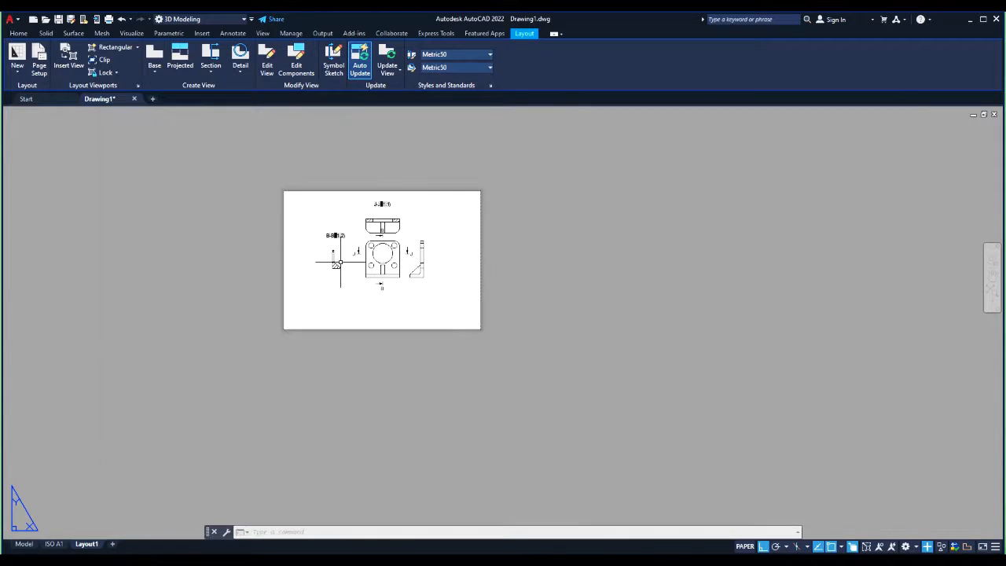
{"action": "scroll", "coordinate": [373, 225], "scroll_direction": "up", "scroll_amount": 4}
{"action": "scroll", "coordinate": [393, 209], "scroll_direction": "down", "scroll_amount": 2}
{"action": "scroll", "coordinate": [407, 312], "scroll_direction": "down", "scroll_amount": 2}
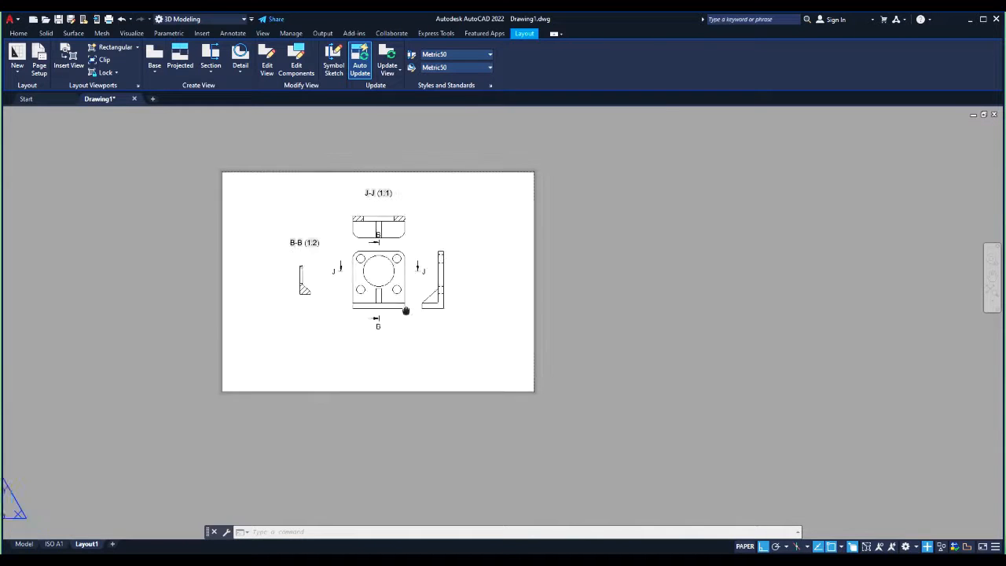
{"action": "scroll", "coordinate": [373, 271], "scroll_direction": "up", "scroll_amount": 3}
{"action": "middle_click_drag", "start_coordinate": [374, 271], "coordinate": [411, 293]}
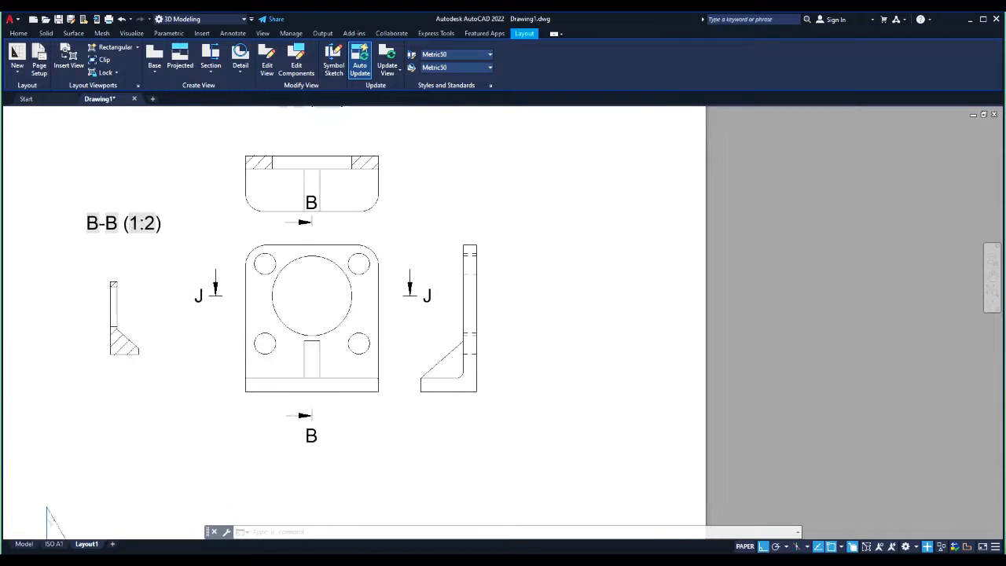
Define a circular detail boundary on section view B-B, centred on the hatched triangular foot and enclosing it completely.
{"action": "left_click", "coordinate": [242, 73]}
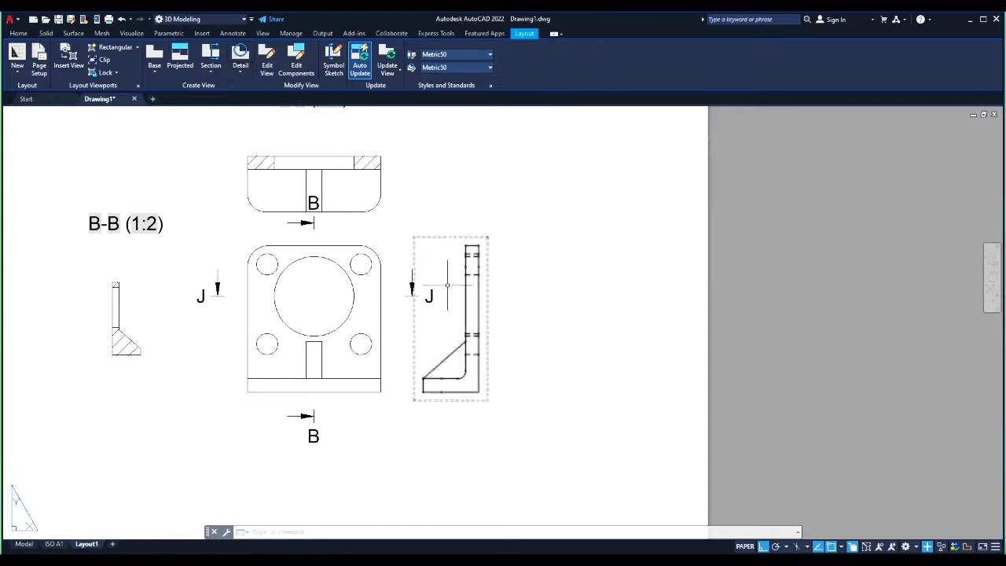
{"action": "scroll", "coordinate": [448, 301], "scroll_direction": "up", "scroll_amount": 5}
{"action": "scroll", "coordinate": [448, 299], "scroll_direction": "down", "scroll_amount": 5}
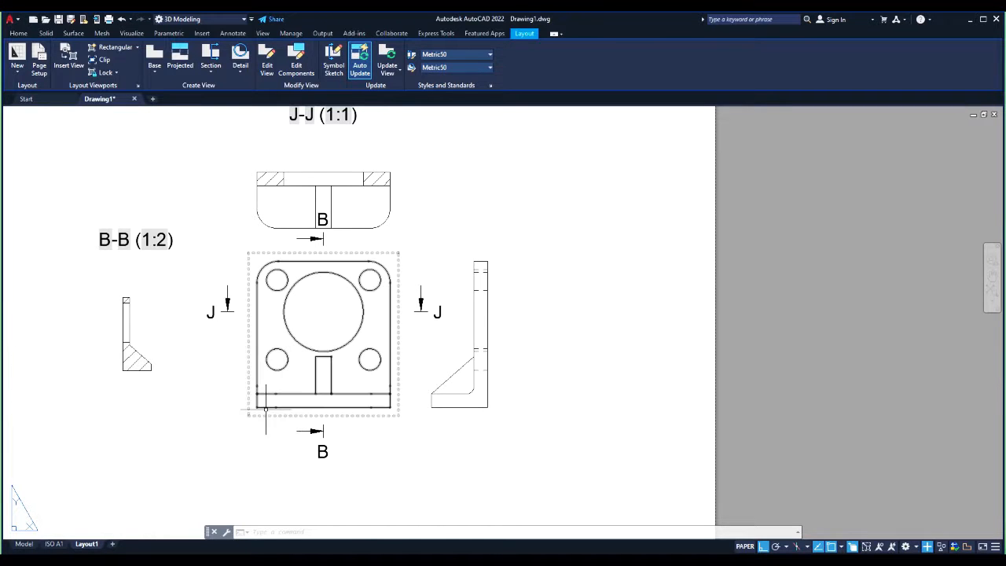
{"action": "scroll", "coordinate": [118, 322], "scroll_direction": "up", "scroll_amount": 2}
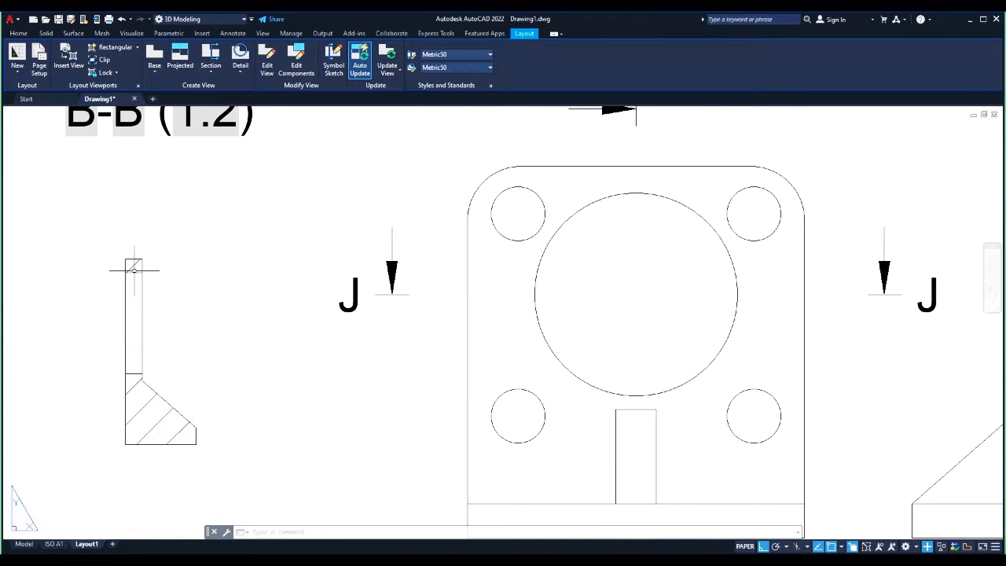
{"action": "scroll", "coordinate": [259, 338], "scroll_direction": "down", "scroll_amount": 2}
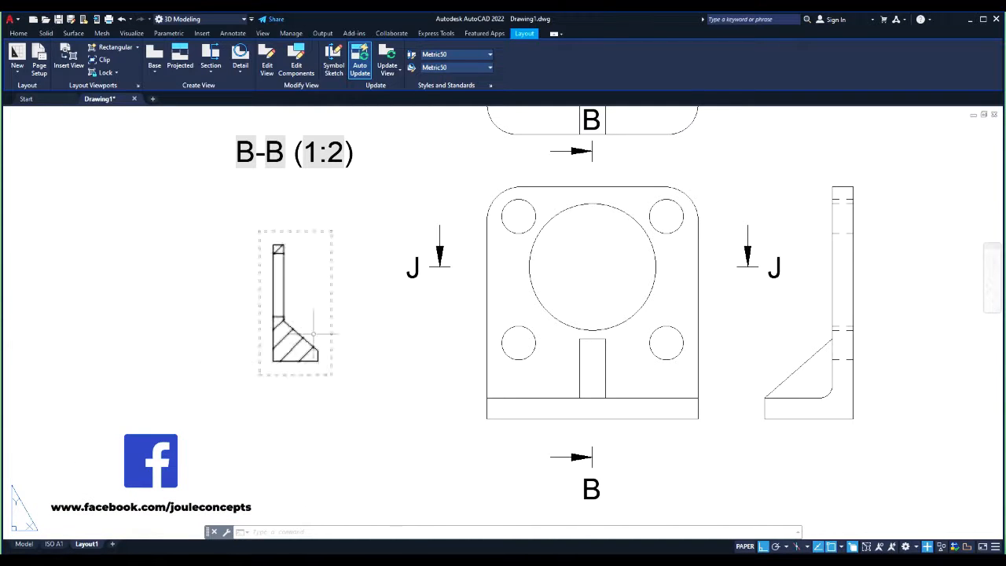
{"action": "left_click", "coordinate": [239, 72]}
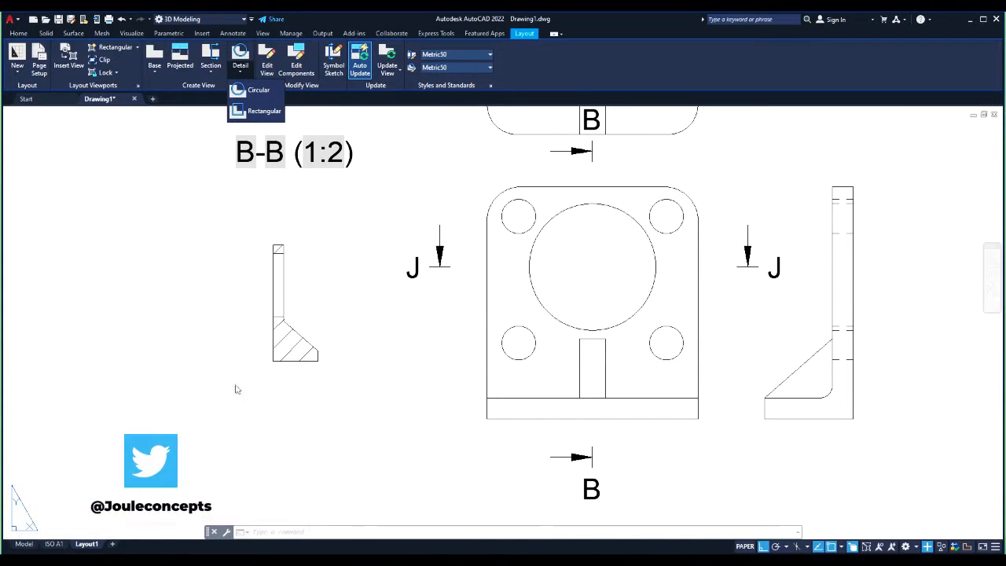
{"action": "left_click", "coordinate": [257, 95]}
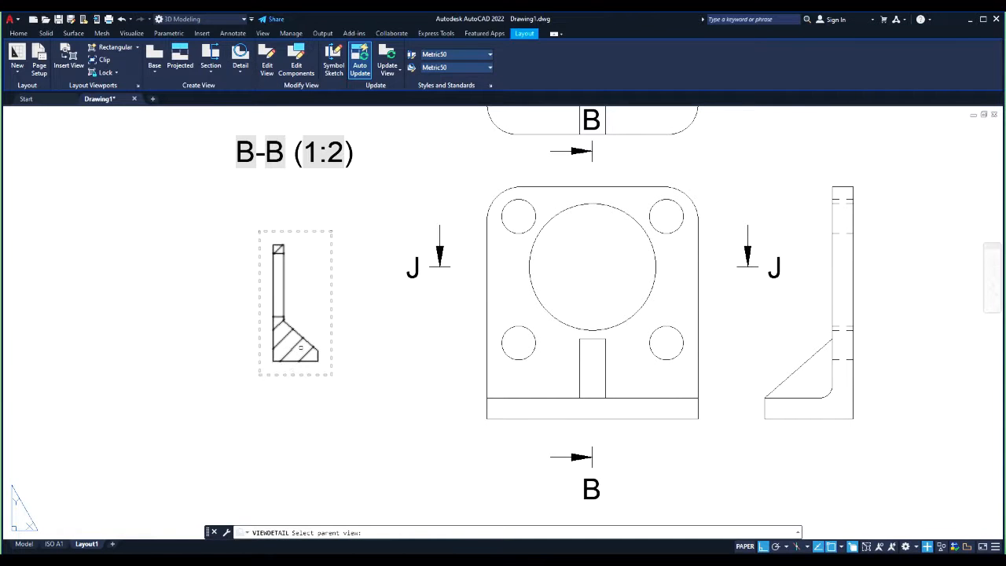
{"action": "left_click", "coordinate": [303, 345]}
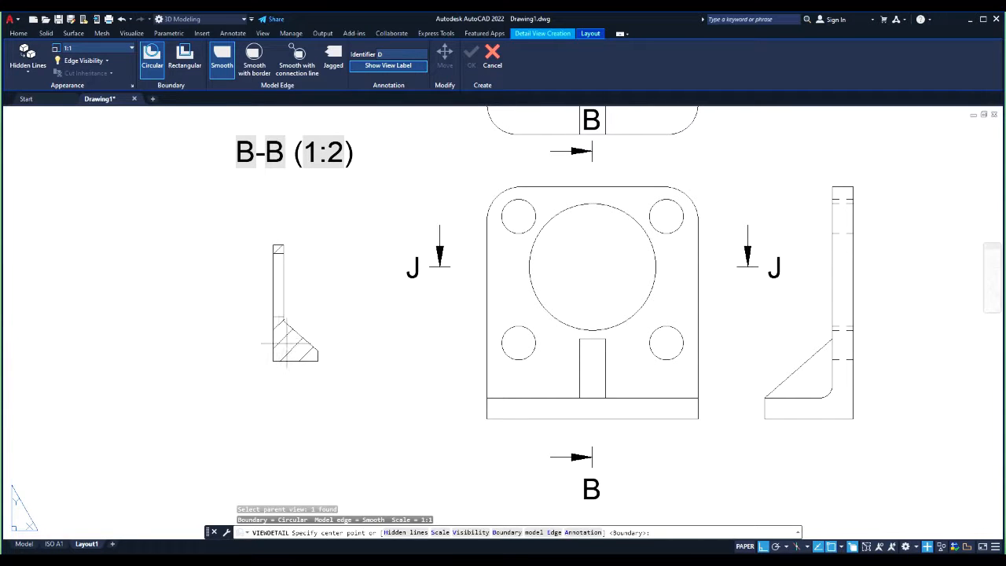
{"action": "left_click", "coordinate": [286, 344]}
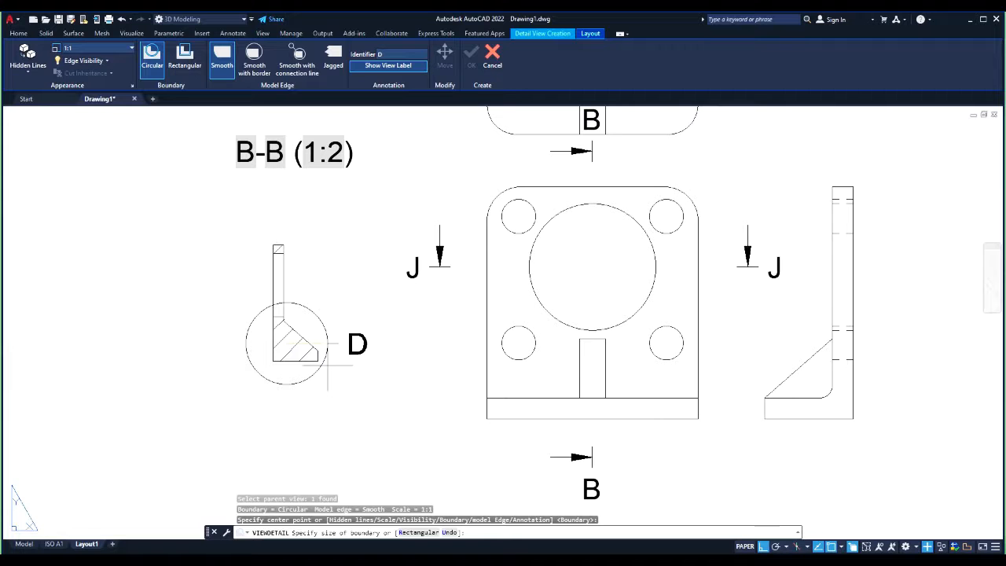
{"action": "left_click", "coordinate": [328, 365]}
Set the detail view scale to 2:1, place it below section view B-B near the sheet's lower-left corner, and create it.
{"action": "scroll", "coordinate": [219, 334], "scroll_direction": "down", "scroll_amount": 4}
{"action": "middle_click_drag", "start_coordinate": [218, 334], "coordinate": [280, 356]}
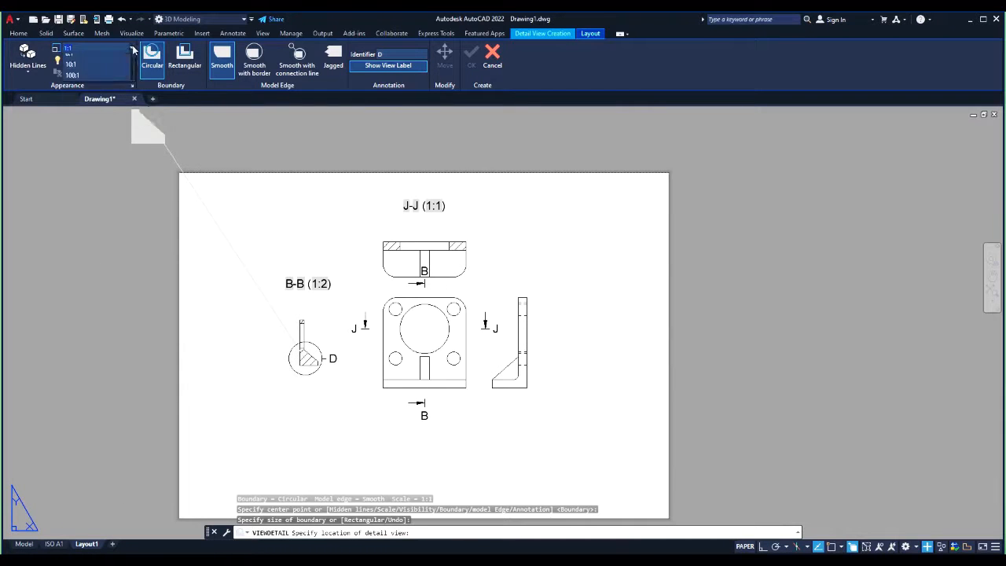
{"action": "left_click", "coordinate": [132, 49]}
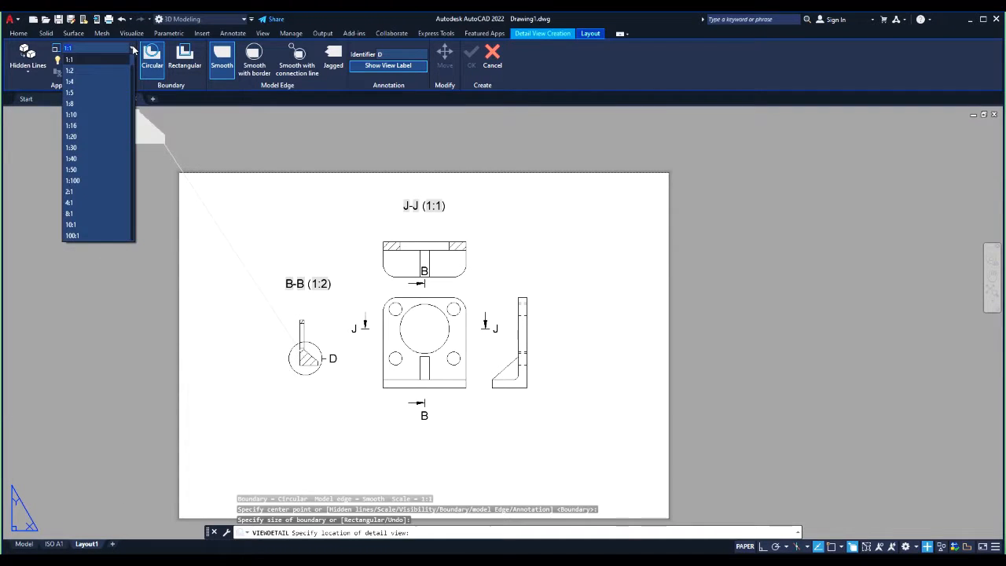
{"action": "left_click", "coordinate": [75, 192]}
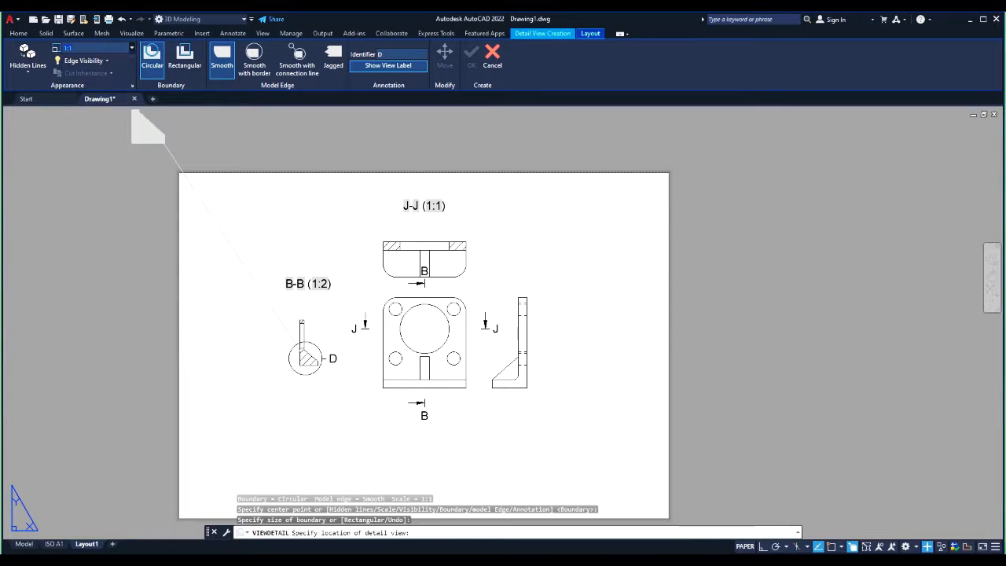
{"action": "scroll", "coordinate": [251, 330], "scroll_direction": "up", "scroll_amount": 4}
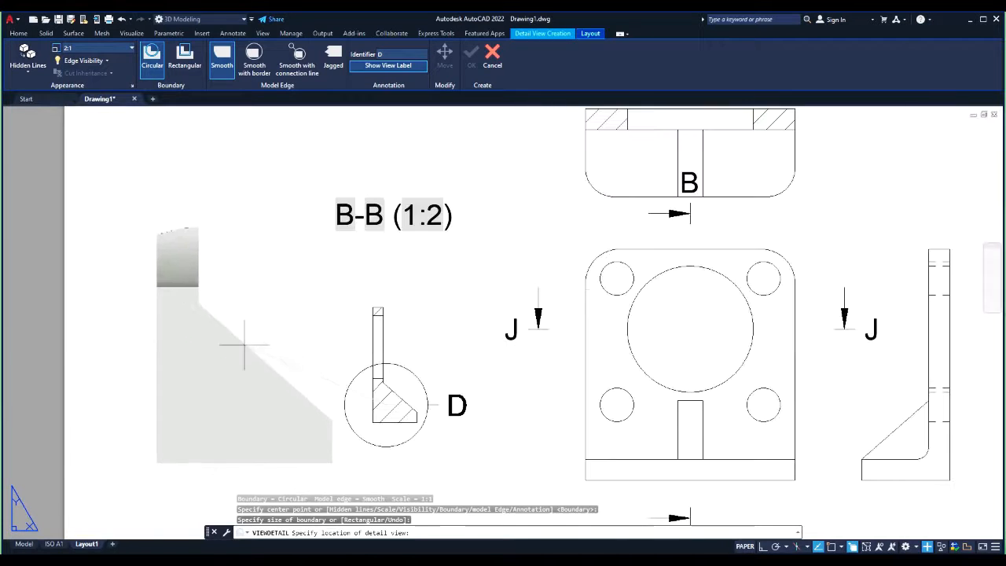
{"action": "scroll", "coordinate": [243, 348], "scroll_direction": "down", "scroll_amount": 2}
{"action": "middle_click_drag", "start_coordinate": [258, 348], "coordinate": [407, 339]}
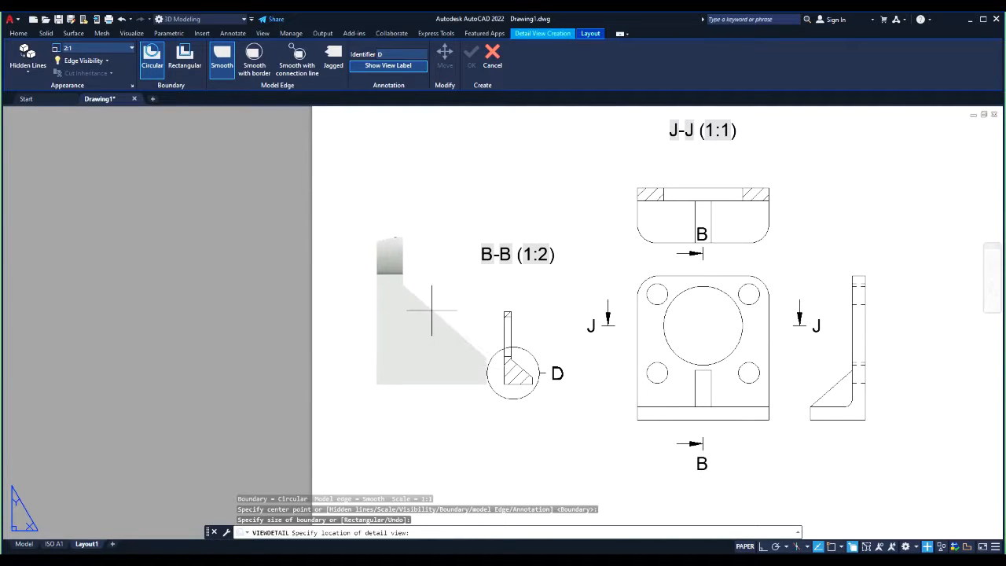
{"action": "scroll", "coordinate": [425, 260], "scroll_direction": "down", "scroll_amount": 2}
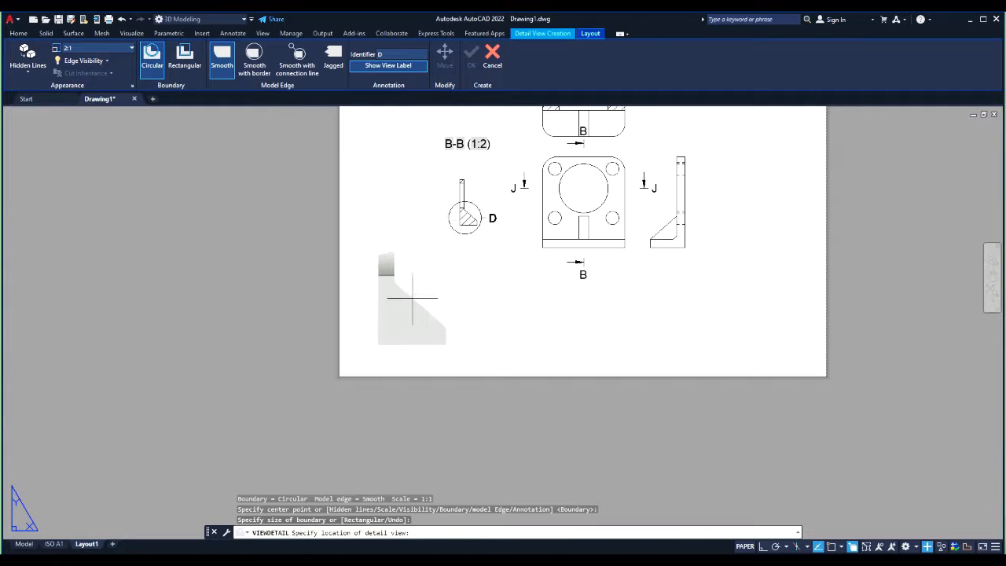
{"action": "left_click", "coordinate": [409, 299]}
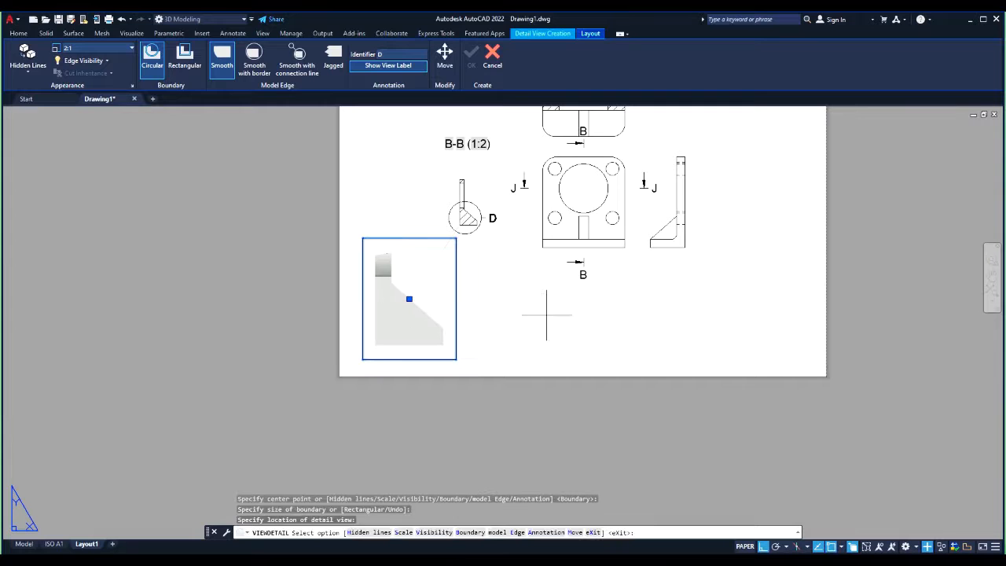
{"action": "key", "text": "Return"}
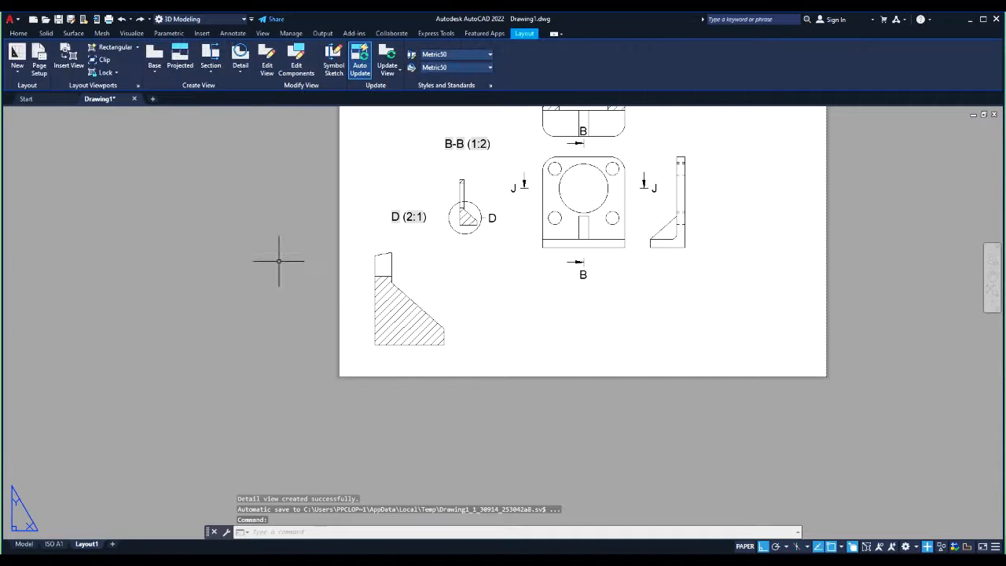
Draw a circle with a radius of about 37 mm around detail view D, centred inside the hatched area.
{"action": "scroll", "coordinate": [384, 300], "scroll_direction": "up", "scroll_amount": 2}
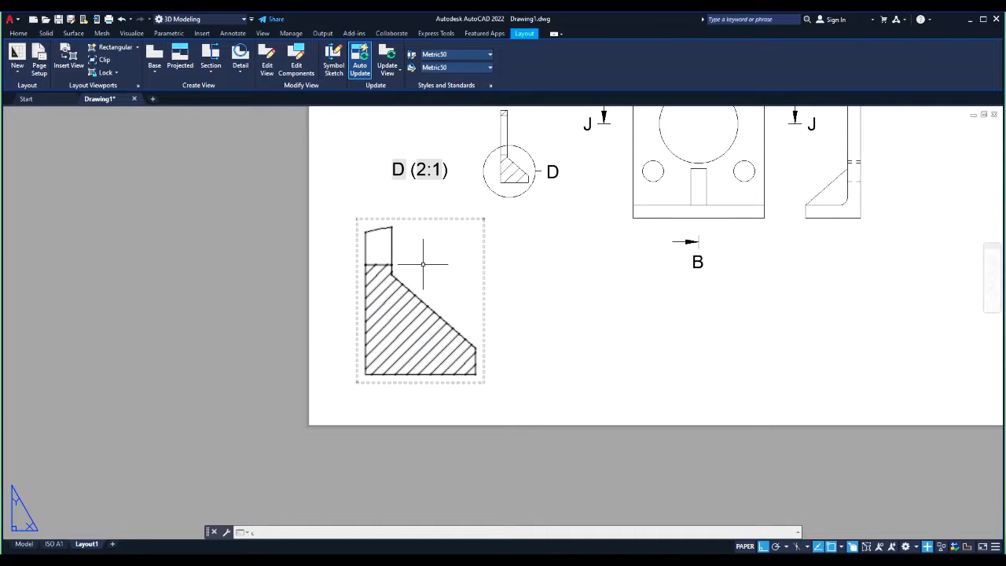
{"action": "key", "text": "Return"}
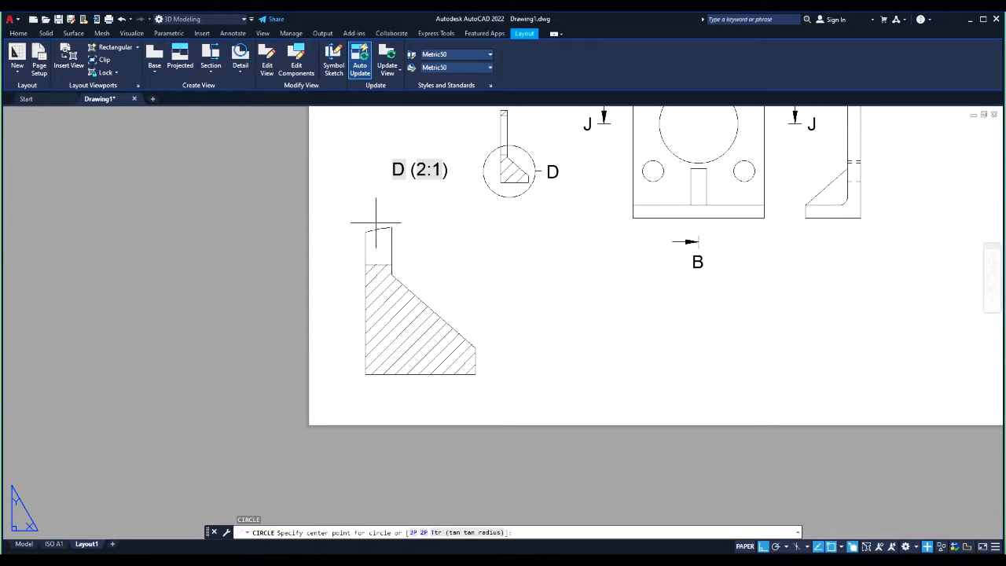
{"action": "left_click", "coordinate": [404, 322]}
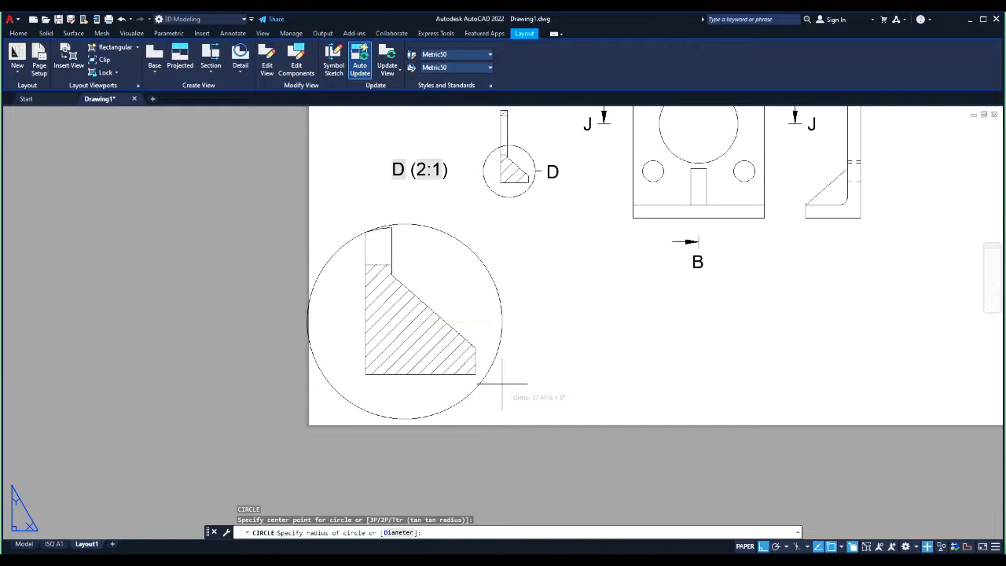
{"action": "left_click", "coordinate": [502, 384]}
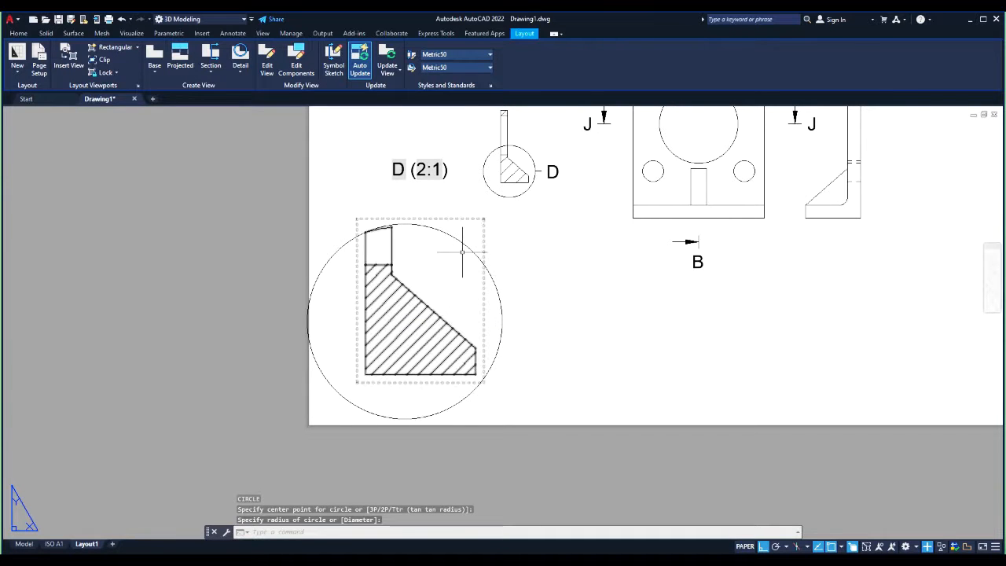
With Ortho off, draw a line from the upper left of the small detail boundary to the upper left of the large circle.
{"action": "middle_click_drag", "start_coordinate": [480, 251], "coordinate": [515, 282]}
{"action": "type", "text": "l"}
{"action": "key", "text": "Return"}
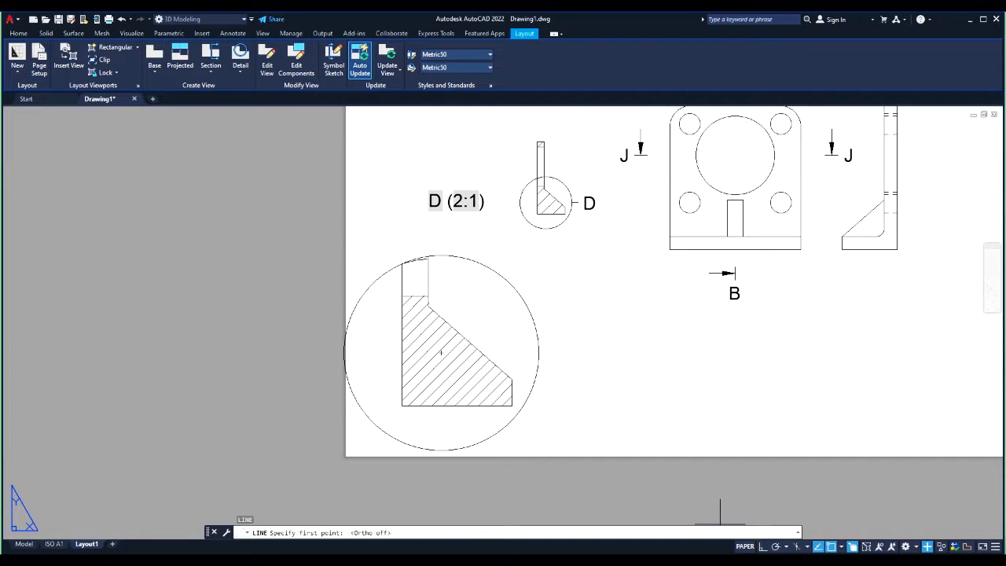
{"action": "left_click", "coordinate": [522, 190]}
{"action": "left_click", "coordinate": [392, 269]}
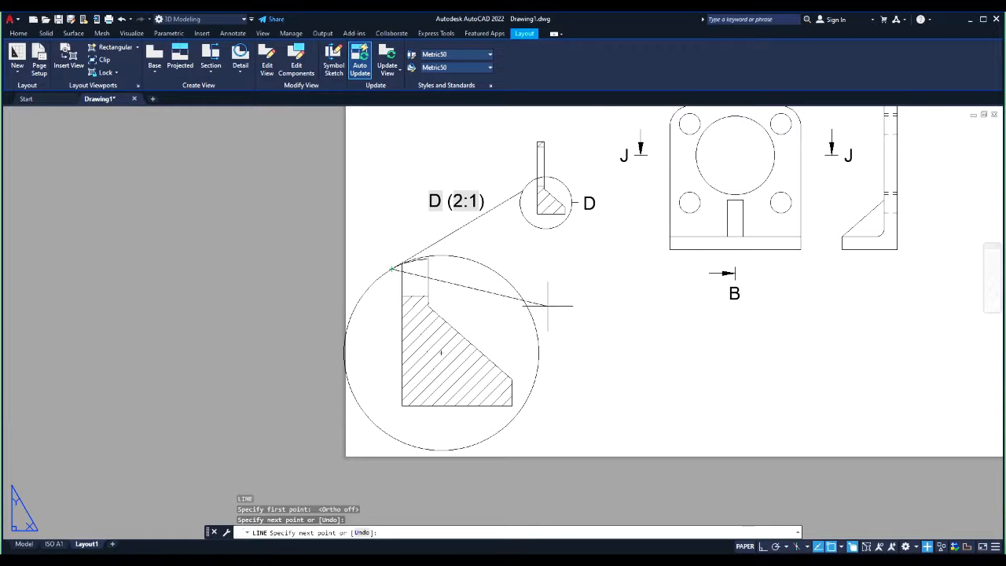
{"action": "key", "text": "Escape"}
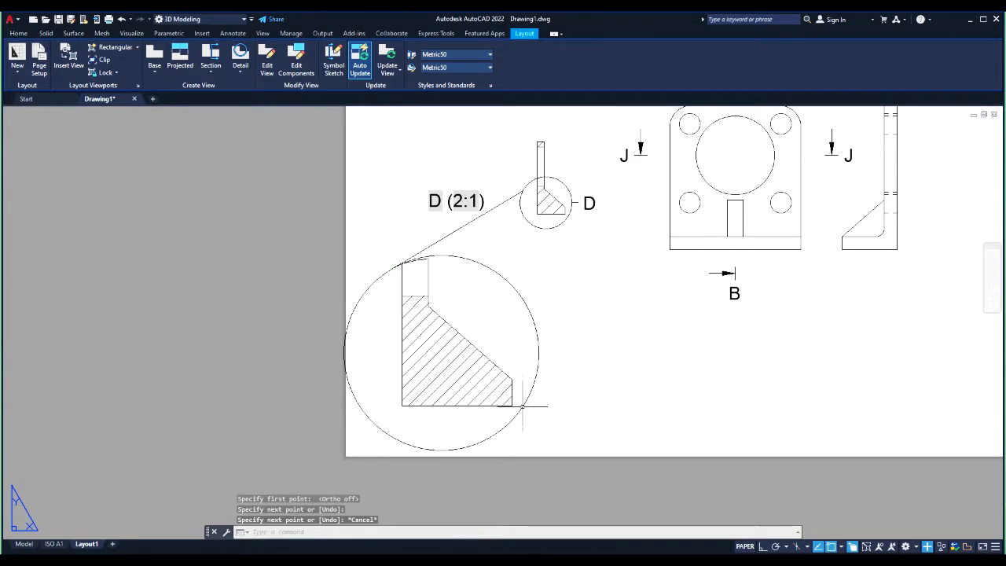
Draw a second line joining the right sides of the large circle and small detail boundary, and adjust its upper end onto the boundary.
{"action": "key", "text": "Return"}
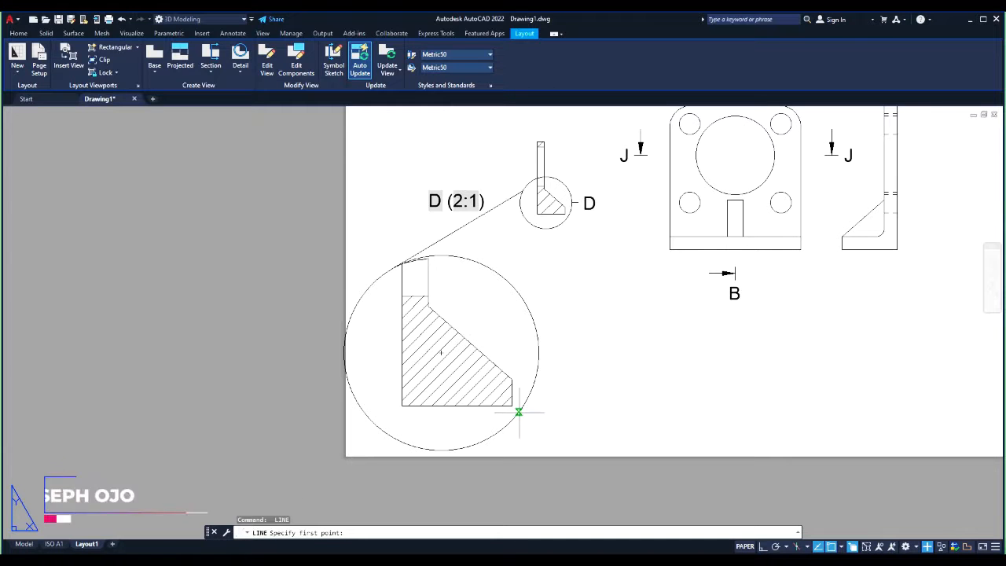
{"action": "left_click", "coordinate": [533, 387]}
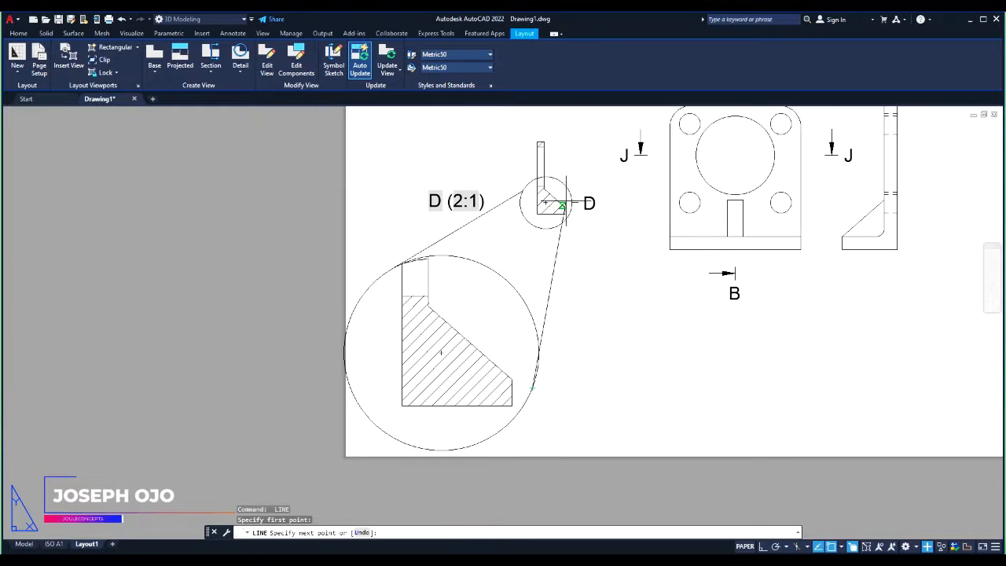
{"action": "key", "text": "Escape"}
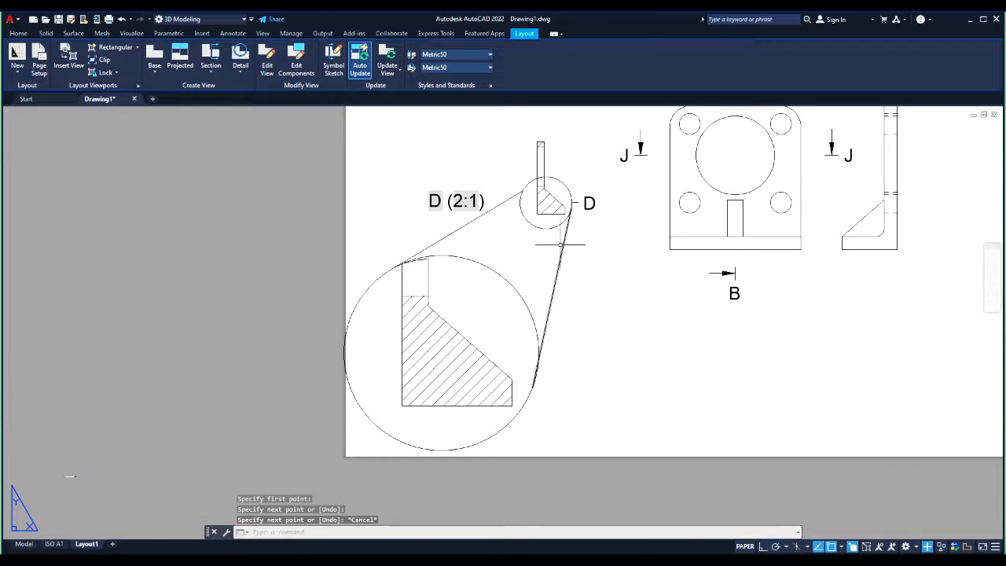
{"action": "scroll", "coordinate": [514, 197], "scroll_direction": "up", "scroll_amount": 4}
{"action": "left_click", "coordinate": [511, 194]}
{"action": "left_click", "coordinate": [533, 180]}
{"action": "left_click", "coordinate": [550, 158]}
{"action": "key", "text": "Escape"}
Add an aligned dimension to the sloped edge in detail view D, placed just outside the hatched area.
{"action": "scroll", "coordinate": [574, 270], "scroll_direction": "down", "scroll_amount": 4}
{"action": "scroll", "coordinate": [574, 271], "scroll_direction": "down", "scroll_amount": 4}
{"action": "middle_click_drag", "start_coordinate": [586, 279], "coordinate": [514, 271]}
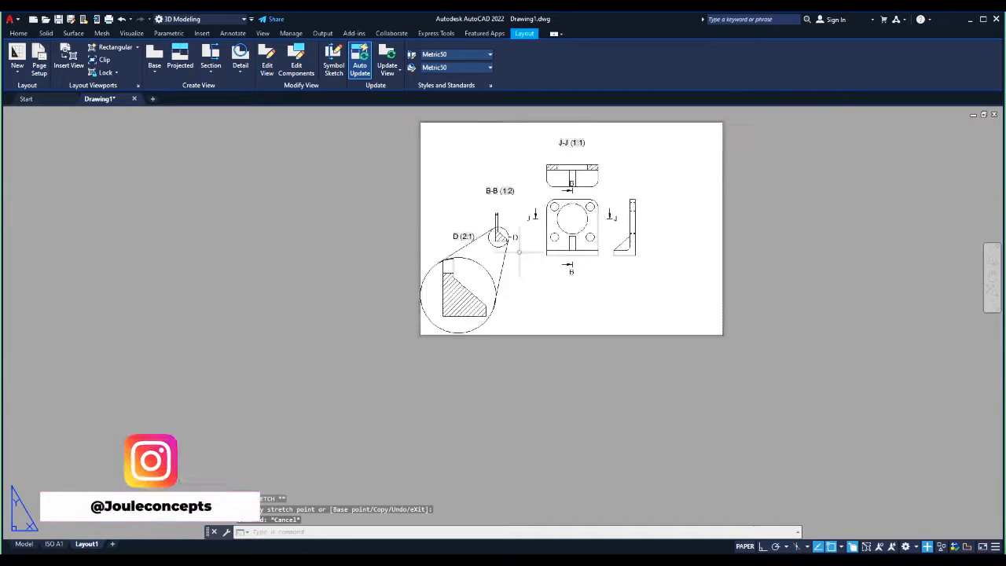
{"action": "scroll", "coordinate": [517, 252], "scroll_direction": "up", "scroll_amount": 2}
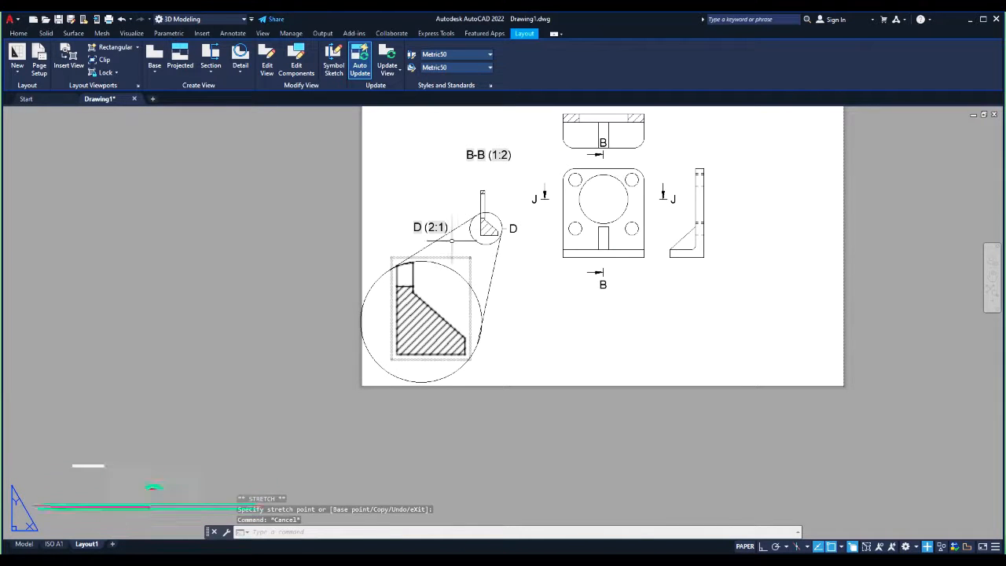
{"action": "left_click", "coordinate": [422, 307]}
{"action": "scroll", "coordinate": [422, 306], "scroll_direction": "up", "scroll_amount": 3}
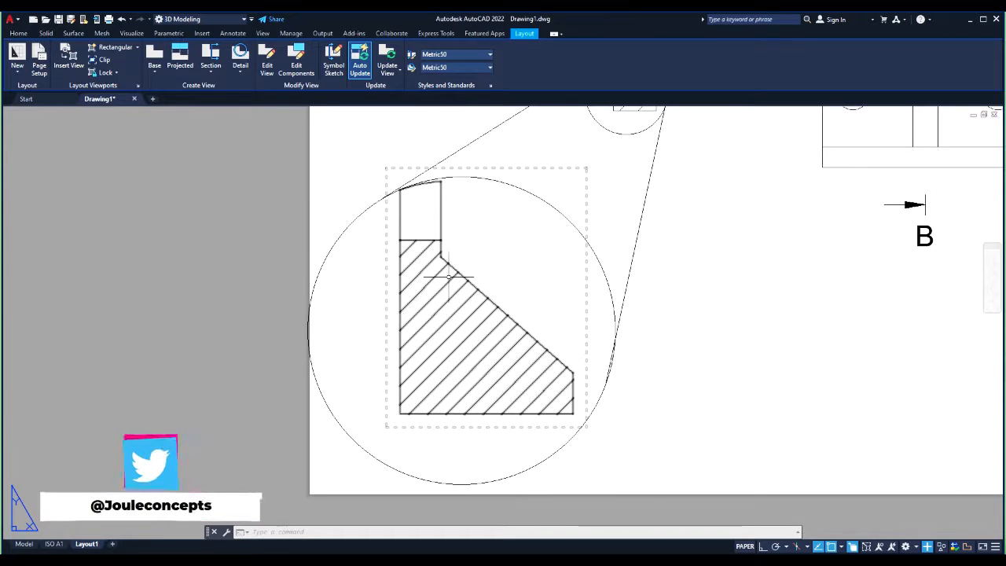
{"action": "type", "text": "dim"}
{"action": "key", "text": "Return"}
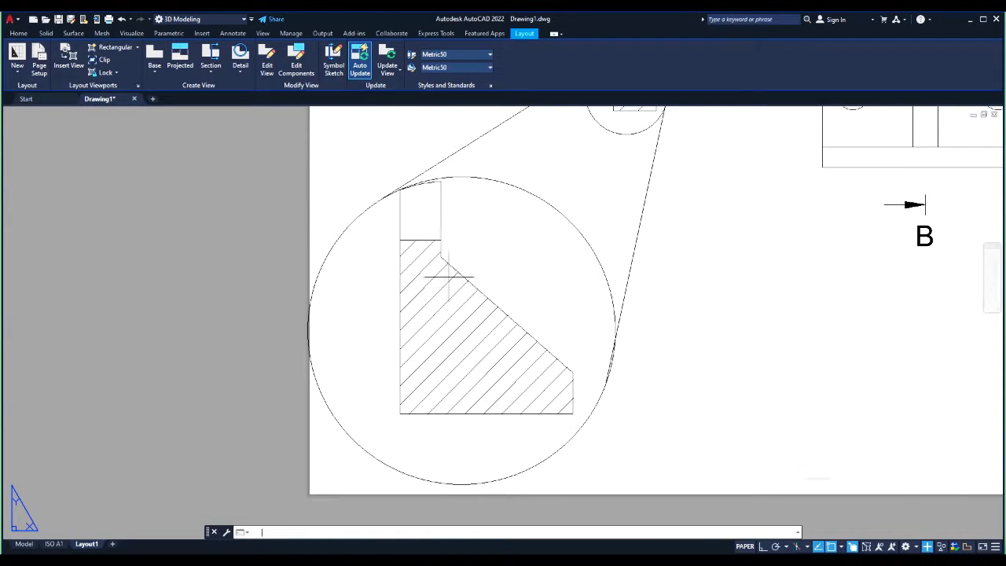
{"action": "left_click", "coordinate": [441, 240]}
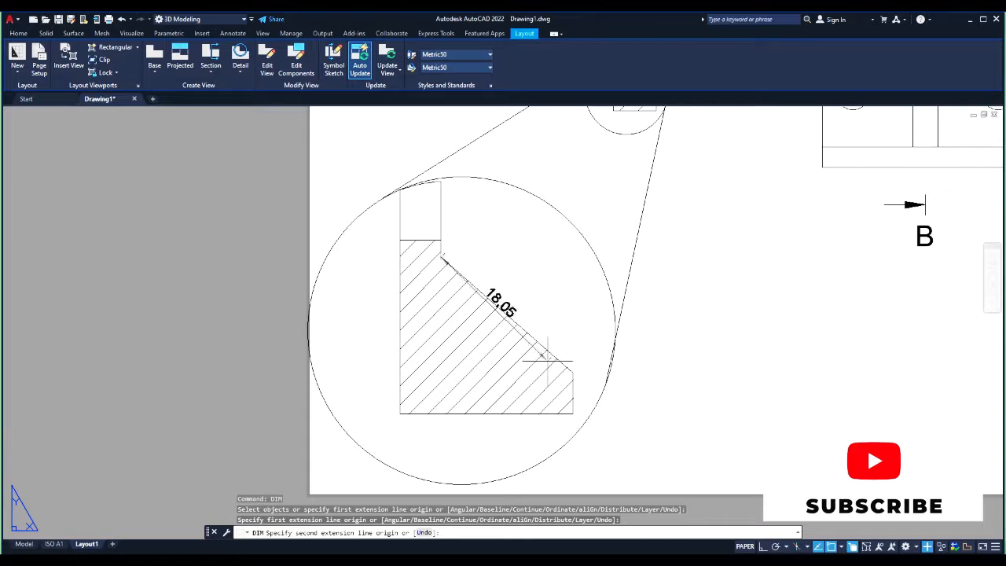
{"action": "left_click", "coordinate": [572, 371]}
{"action": "left_click", "coordinate": [548, 330]}
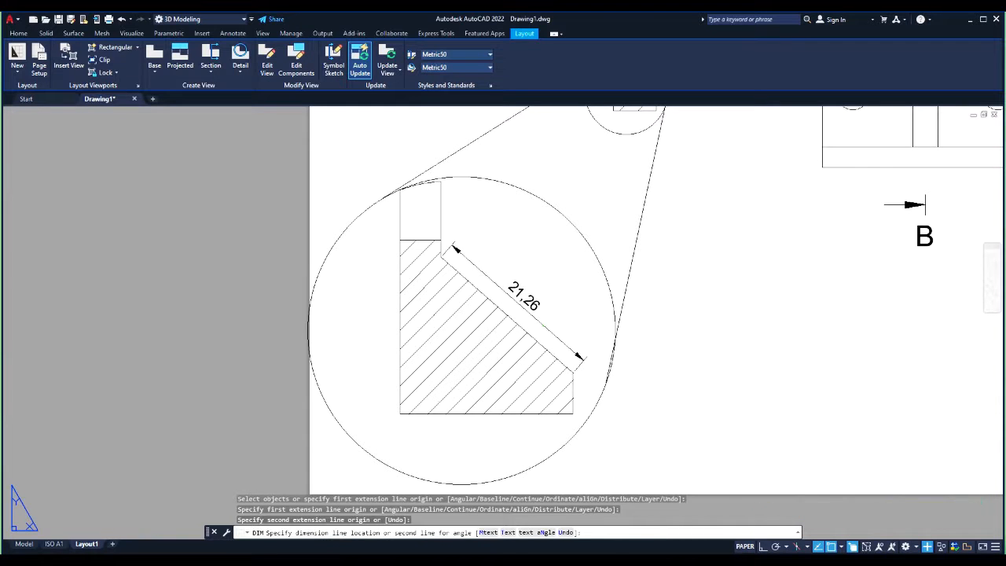
Dimension the vertical left edge of the hatched area in detail view D, placing the dimension to its left.
{"action": "left_click", "coordinate": [400, 241]}
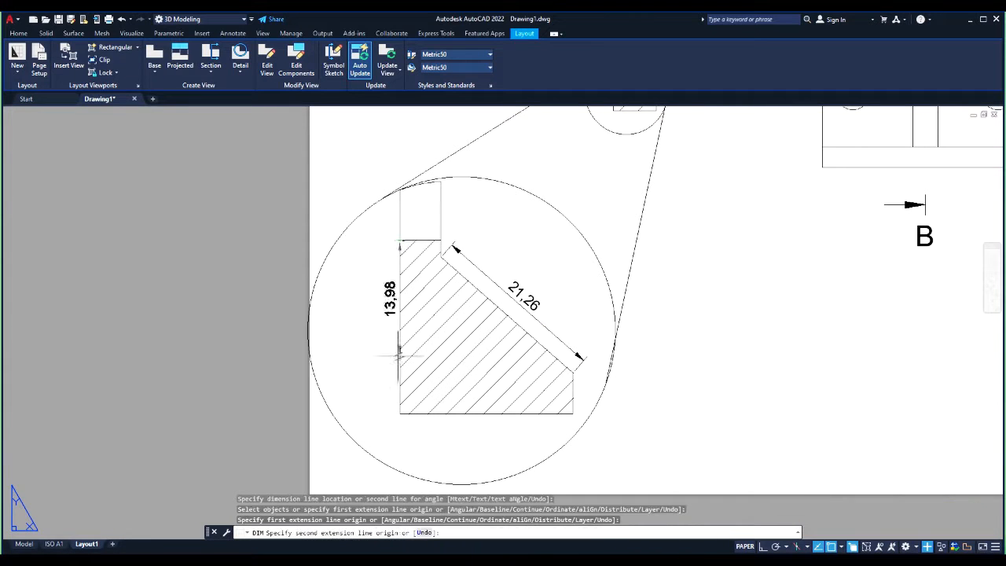
{"action": "left_click", "coordinate": [400, 413]}
{"action": "left_click", "coordinate": [381, 330]}
{"action": "scroll", "coordinate": [400, 367], "scroll_direction": "down", "scroll_amount": 4}
{"action": "scroll", "coordinate": [428, 337], "scroll_direction": "up", "scroll_amount": 2}
{"action": "middle_click_drag", "start_coordinate": [427, 338], "coordinate": [456, 316]}
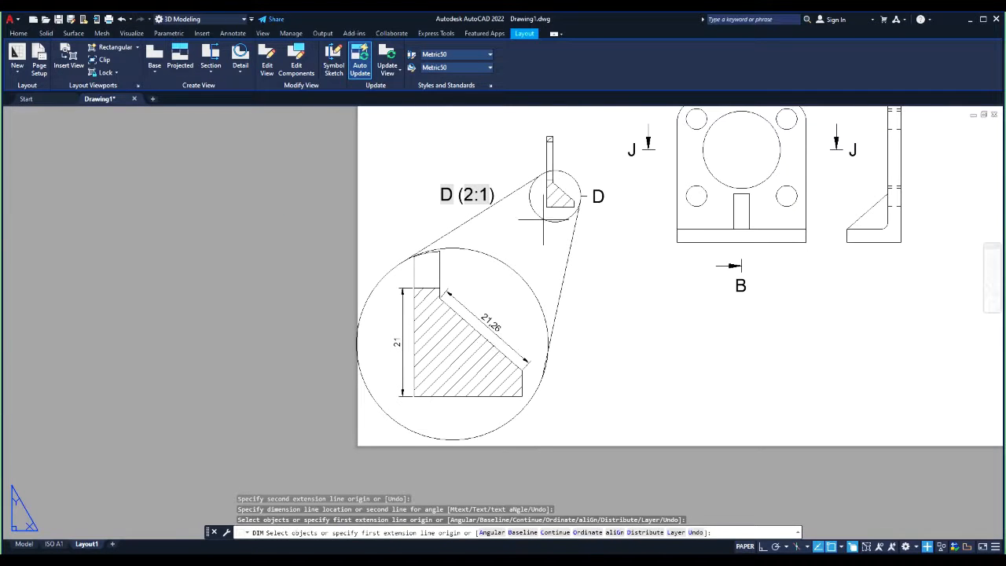
{"action": "scroll", "coordinate": [573, 200], "scroll_direction": "down", "scroll_amount": 2}
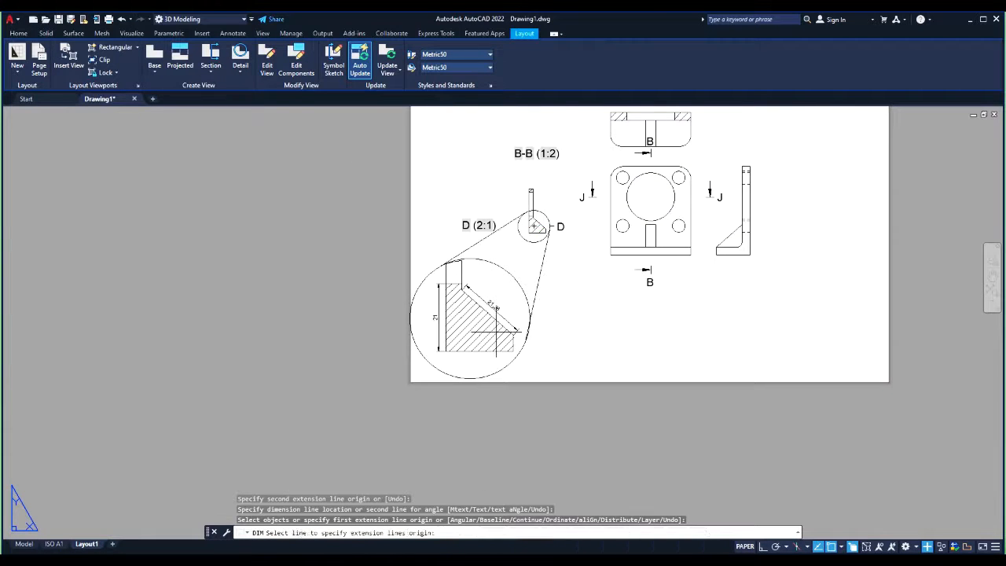
{"action": "scroll", "coordinate": [425, 377], "scroll_direction": "up", "scroll_amount": 2}
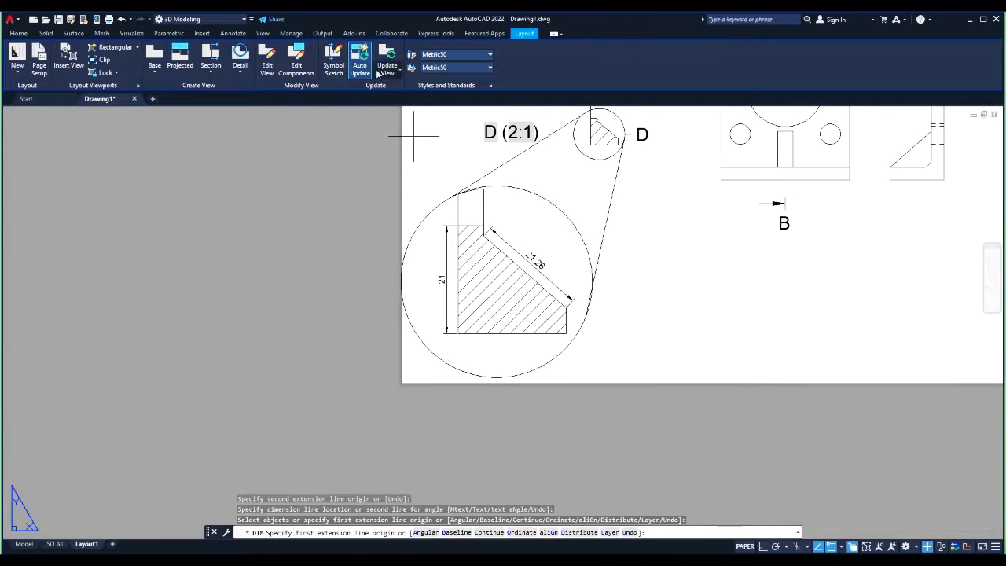
{"action": "scroll", "coordinate": [546, 297], "scroll_direction": "up", "scroll_amount": 1}
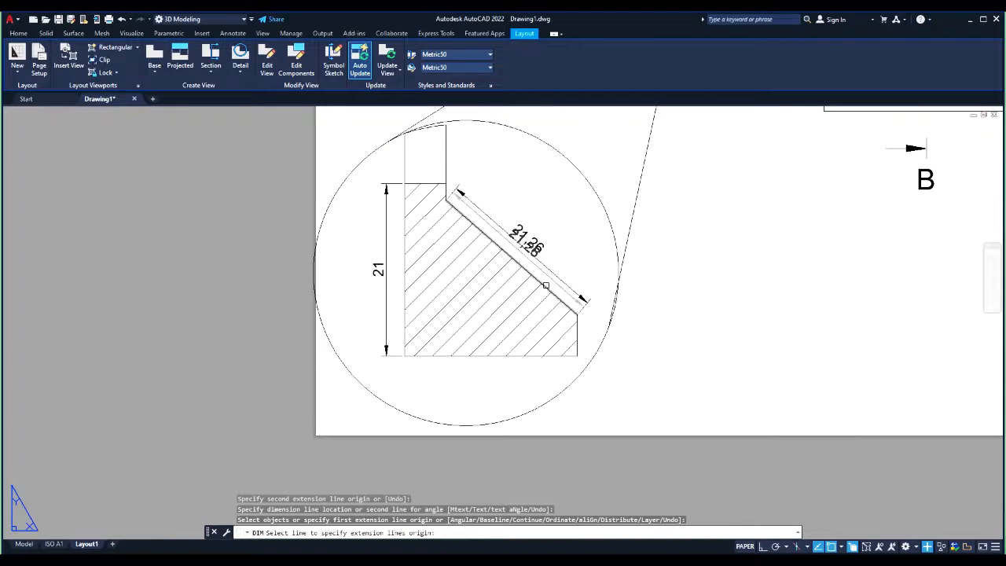
{"action": "left_click", "coordinate": [545, 286]}
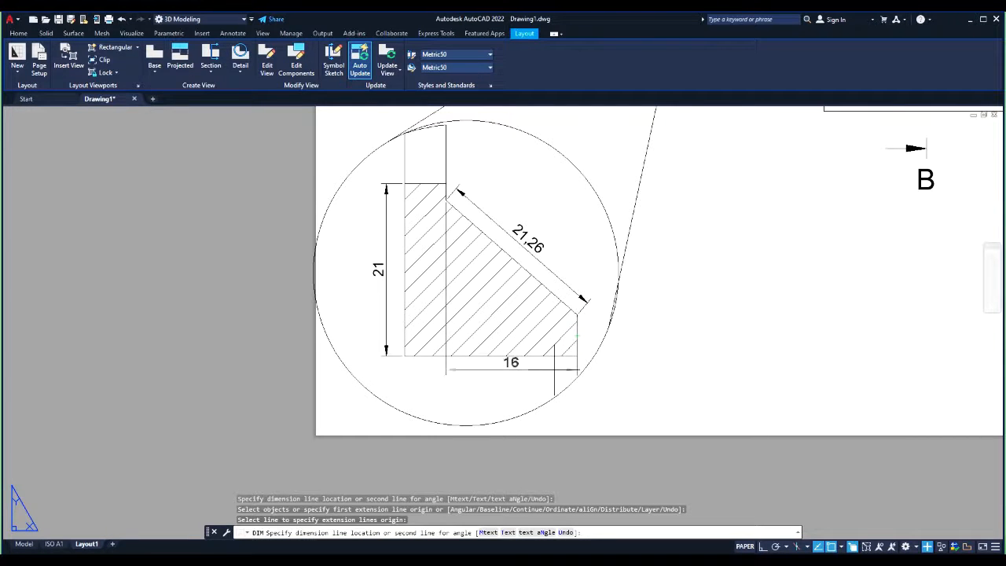
{"action": "key", "text": "Escape"}
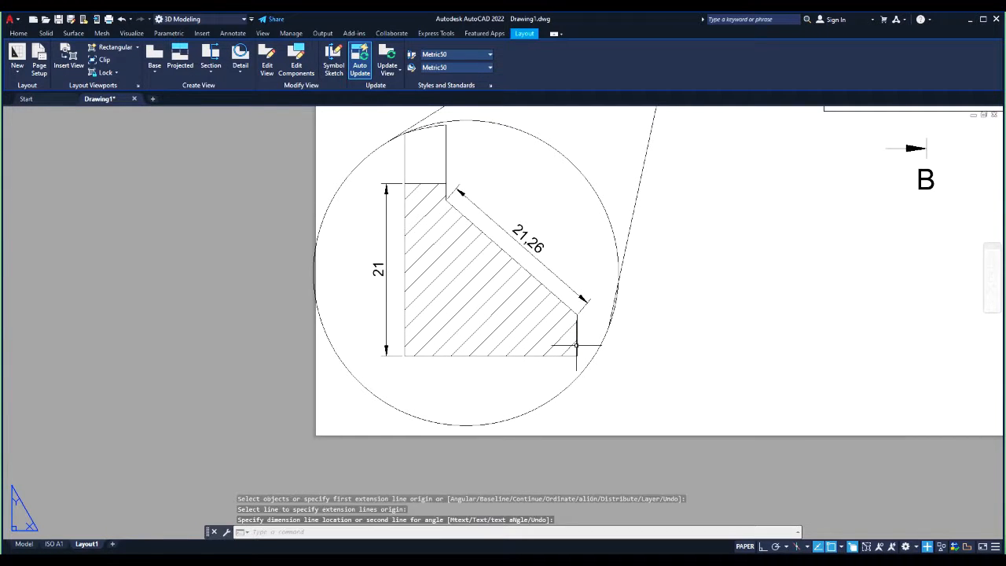
Try to add an angular dimension starting from the sloped edge of the hatched area in detail view D.
{"action": "scroll", "coordinate": [573, 322], "scroll_direction": "up", "scroll_amount": 2}
{"action": "type", "text": "dima"}
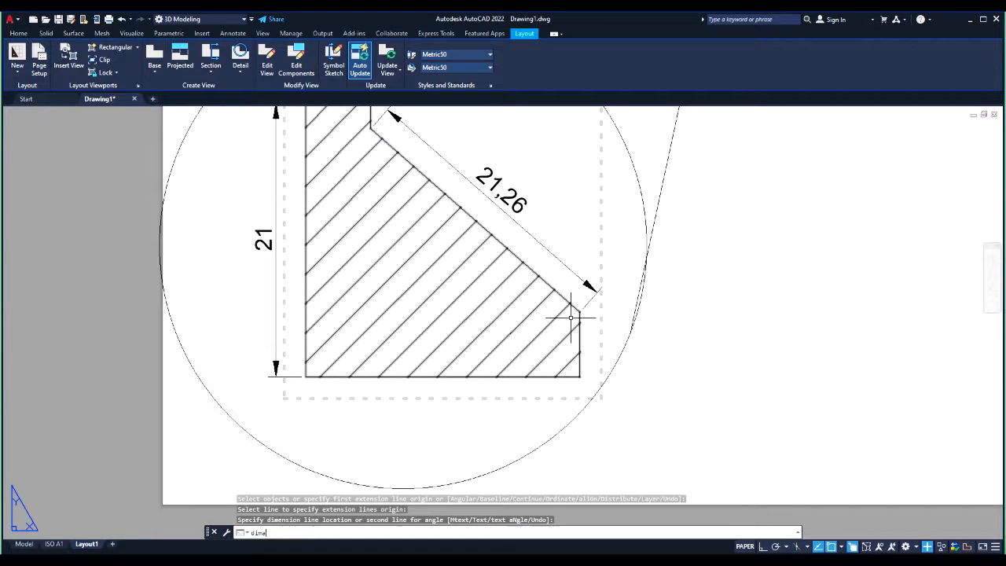
{"action": "type", "text": "n"}
{"action": "key", "text": "Return"}
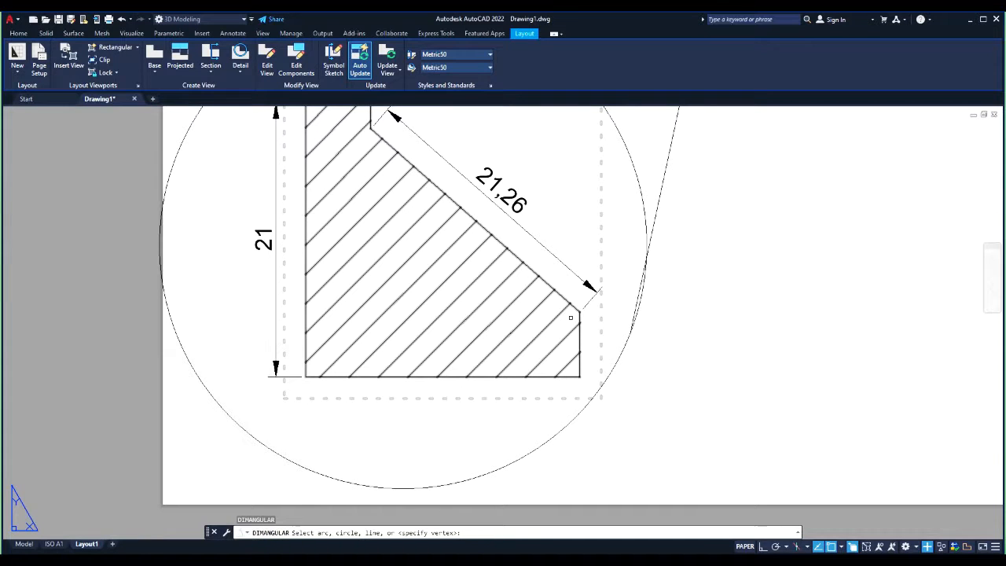
{"action": "left_click", "coordinate": [564, 299]}
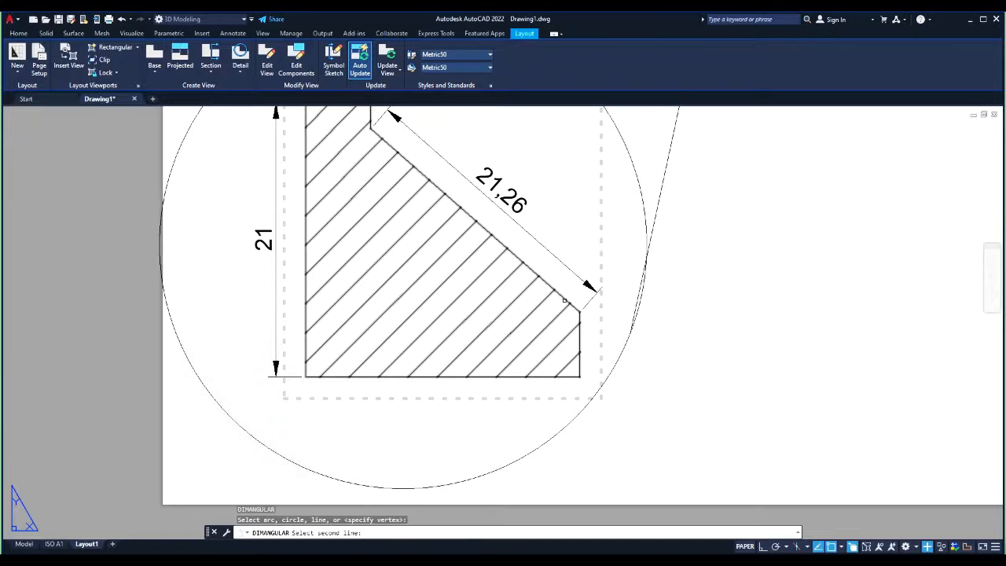
{"action": "scroll", "coordinate": [579, 317], "scroll_direction": "down", "scroll_amount": 6}
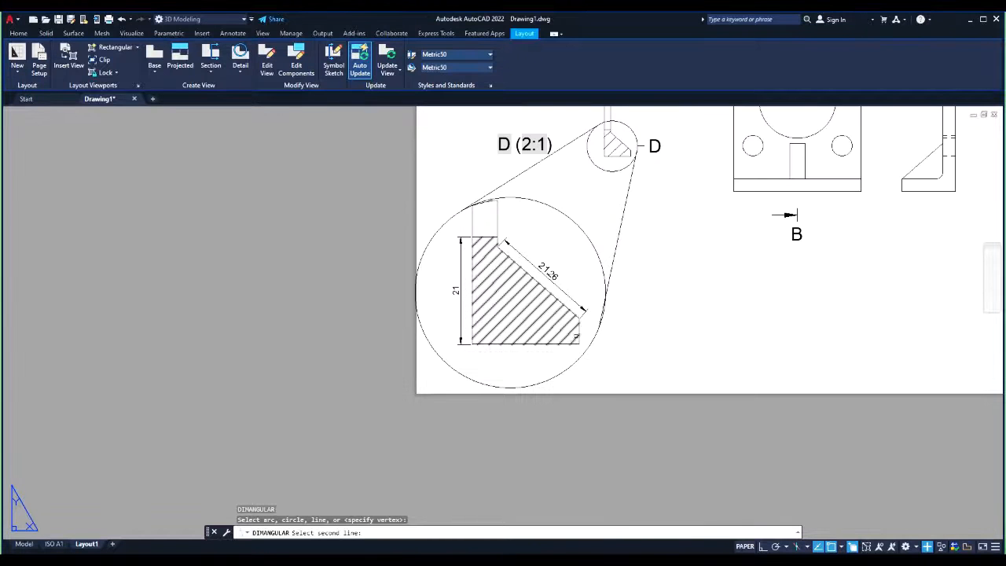
{"action": "scroll", "coordinate": [547, 324], "scroll_direction": "down", "scroll_amount": 3}
{"action": "scroll", "coordinate": [520, 304], "scroll_direction": "up", "scroll_amount": 5}
{"action": "scroll", "coordinate": [522, 271], "scroll_direction": "down", "scroll_amount": 6}
{"action": "key", "text": "Escape"}
{"action": "key", "text": "Escape"}
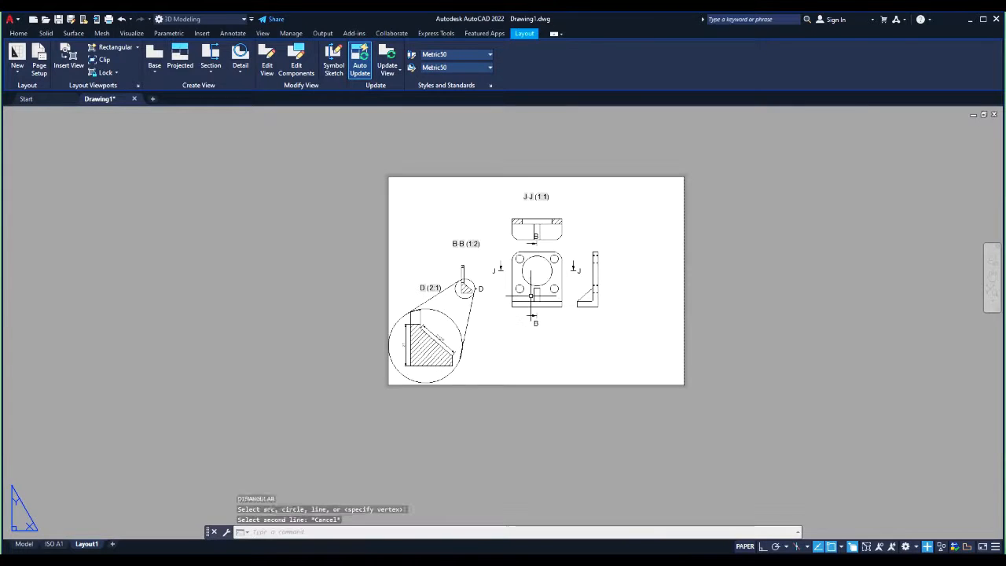
{"action": "middle_click_drag", "start_coordinate": [538, 282], "coordinate": [495, 295]}
{"action": "scroll", "coordinate": [464, 299], "scroll_direction": "up", "scroll_amount": 4}
{"action": "scroll", "coordinate": [471, 290], "scroll_direction": "down", "scroll_amount": 2}
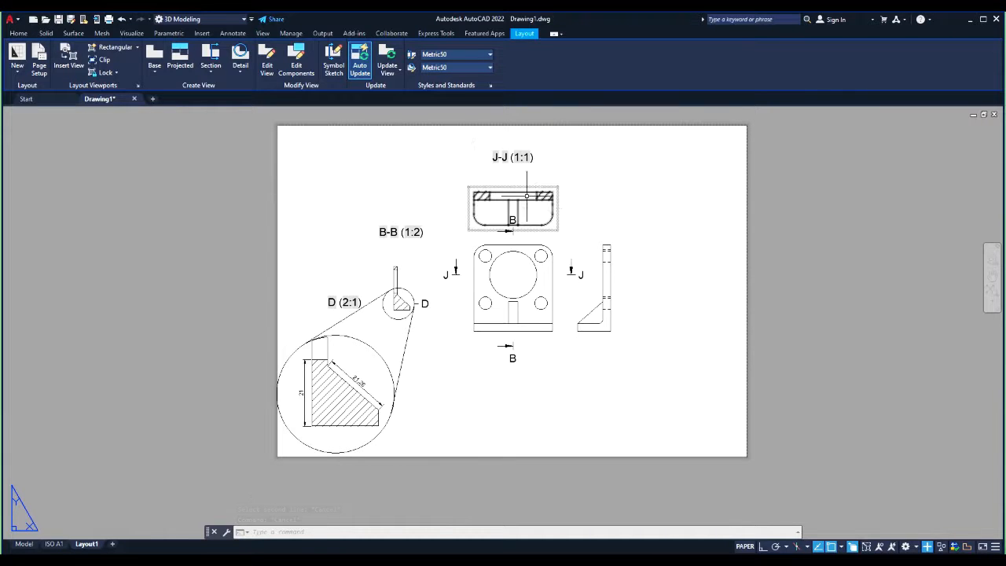
{"action": "left_click", "coordinate": [477, 192]}
{"action": "middle_click_drag", "start_coordinate": [539, 290], "coordinate": [475, 291]}
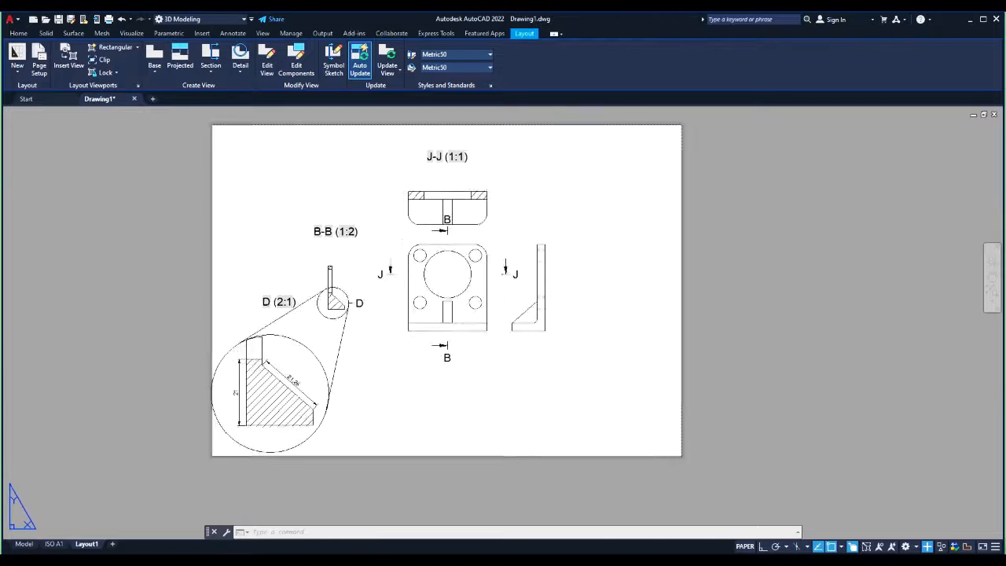
{"action": "middle_click_drag", "start_coordinate": [481, 286], "coordinate": [438, 273]}
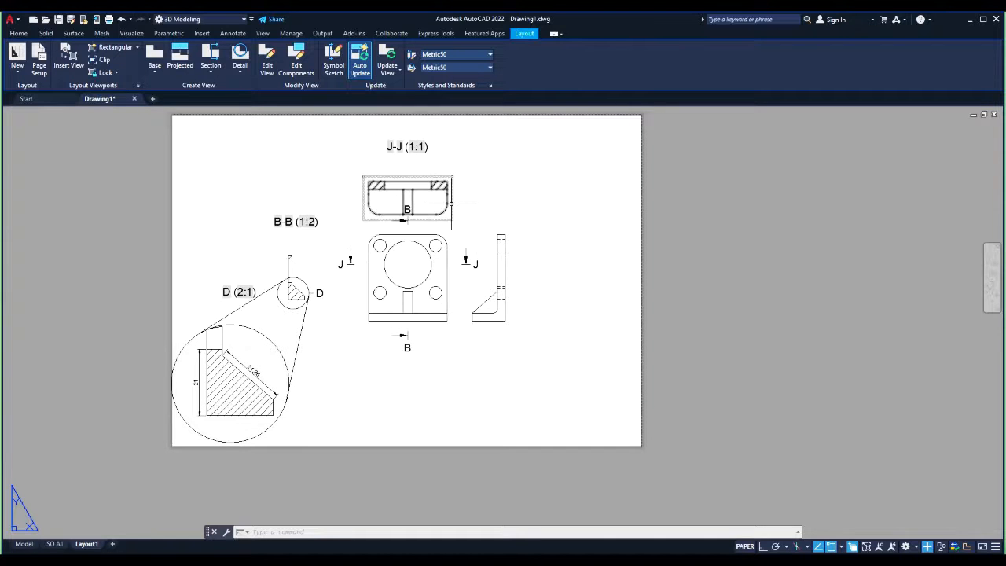